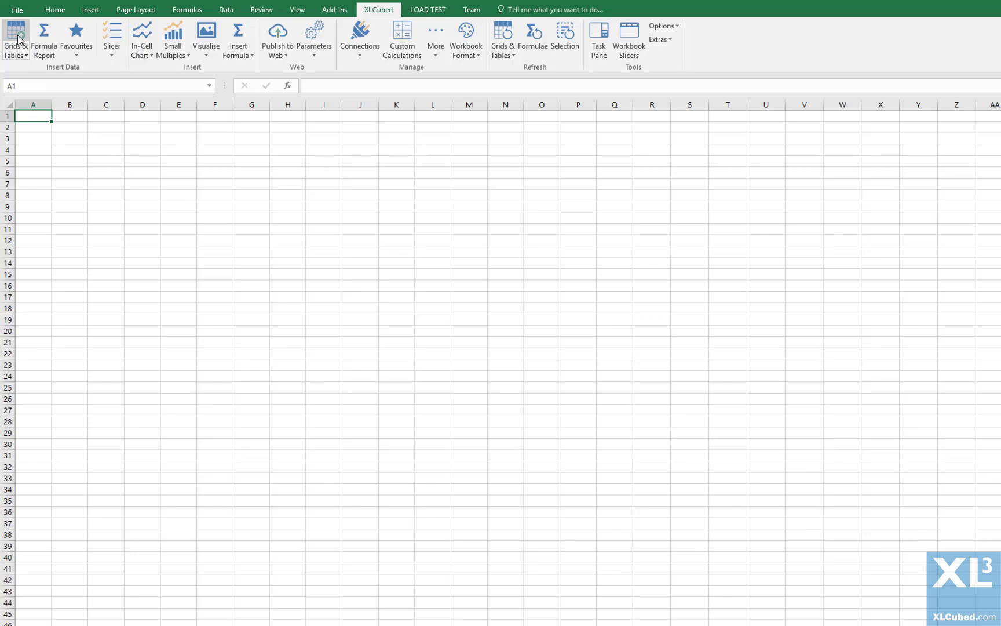
# - Open the list of data connections from Grids & Tables to begin a new XLCubed grid
pyautogui.click(16, 34)
# - Use the AdventureWorksDW2014 connection and add the dbo vDMPrep2 view to the query
pyautogui.click(327, 200)
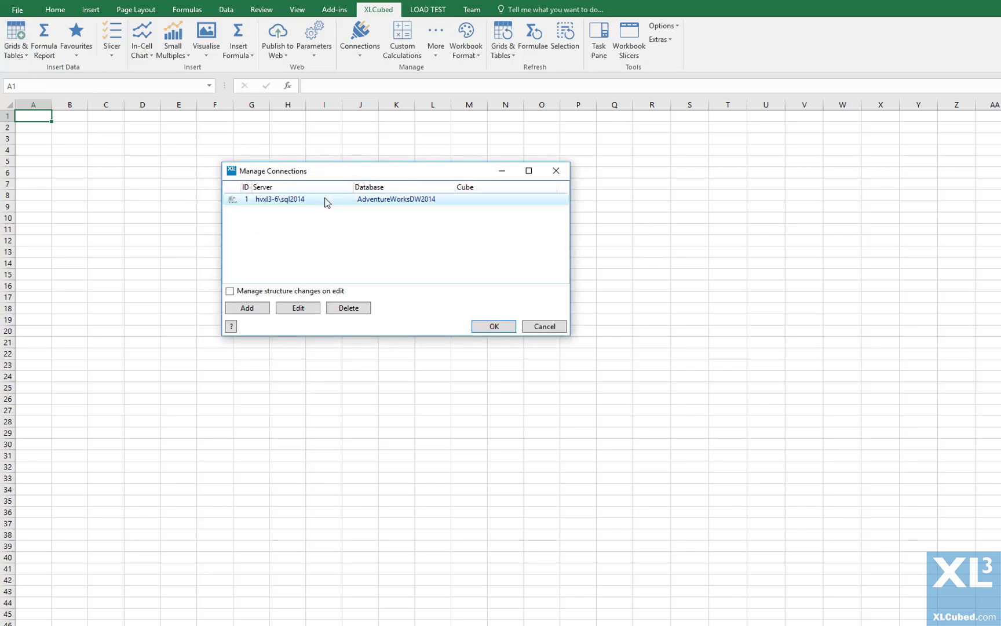
pyautogui.click(494, 327)
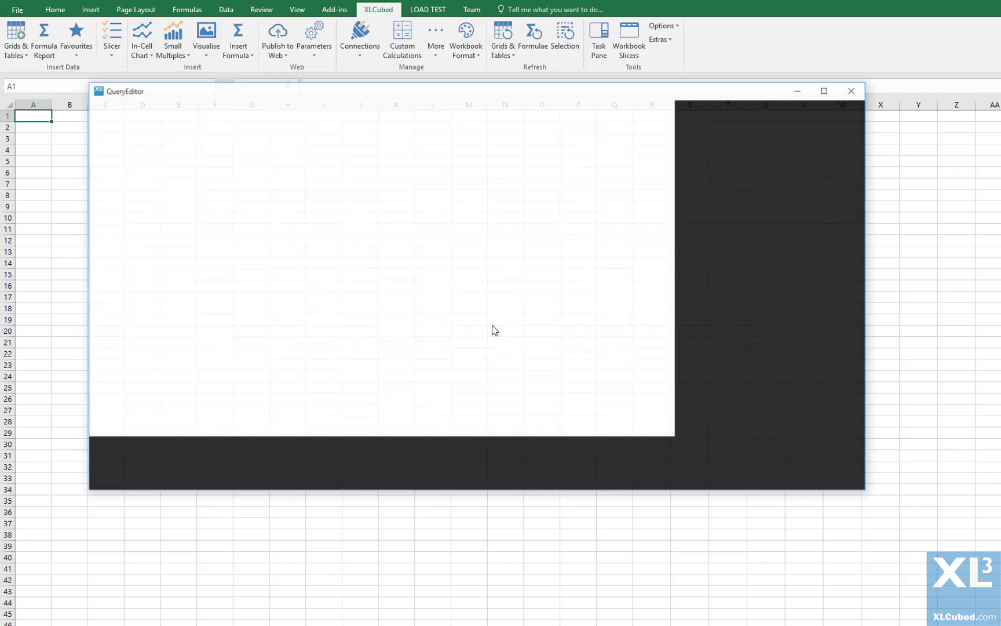
pyautogui.click(767, 146)
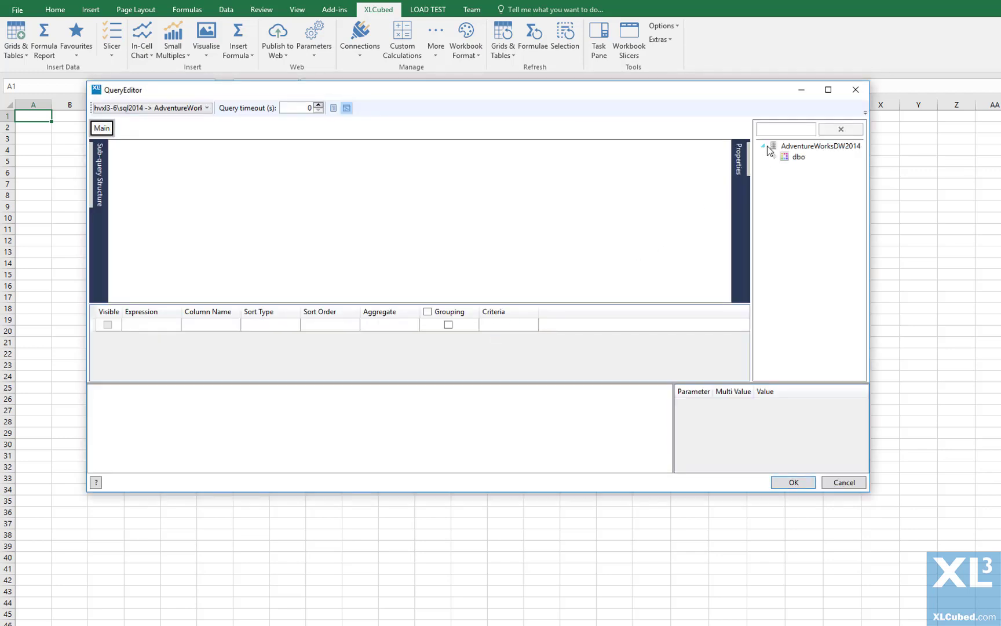
pyautogui.click(771, 157)
pyautogui.moveTo(857, 179); pyautogui.dragTo(869, 281)
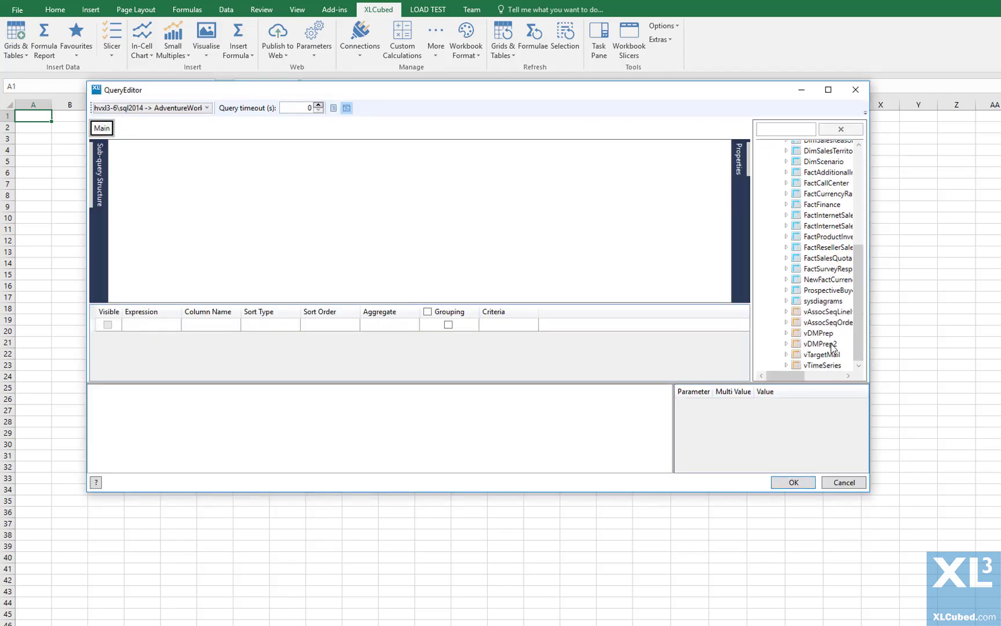
pyautogui.moveTo(819, 344); pyautogui.dragTo(455, 216)
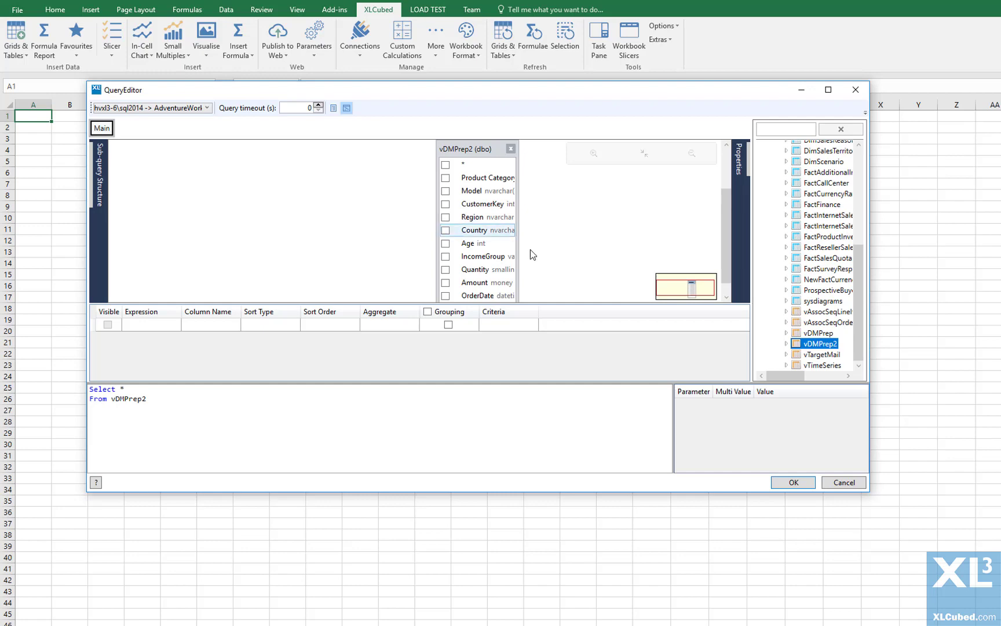
# - Accept the query and put Measures in the grid filters using Sum of Amount
pyautogui.click(783, 484)
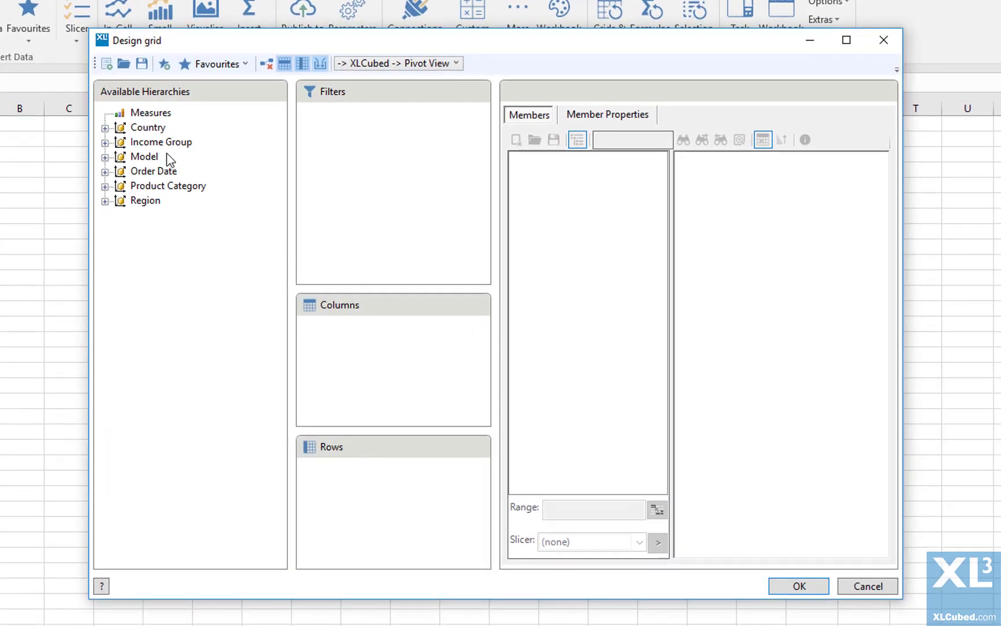
pyautogui.moveTo(150, 113); pyautogui.dragTo(339, 180)
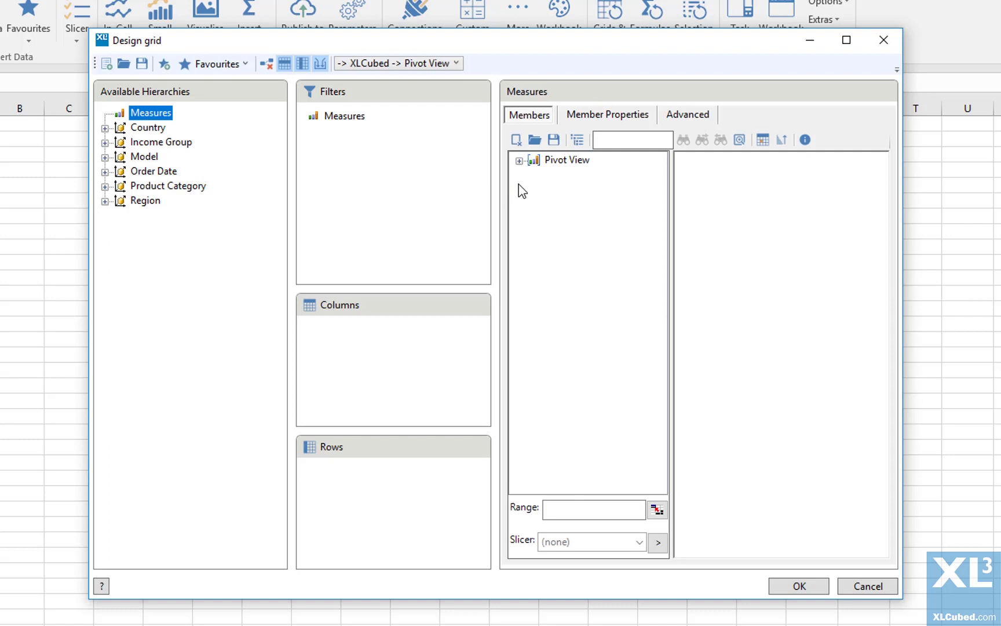
pyautogui.click(520, 160)
pyautogui.click(534, 189)
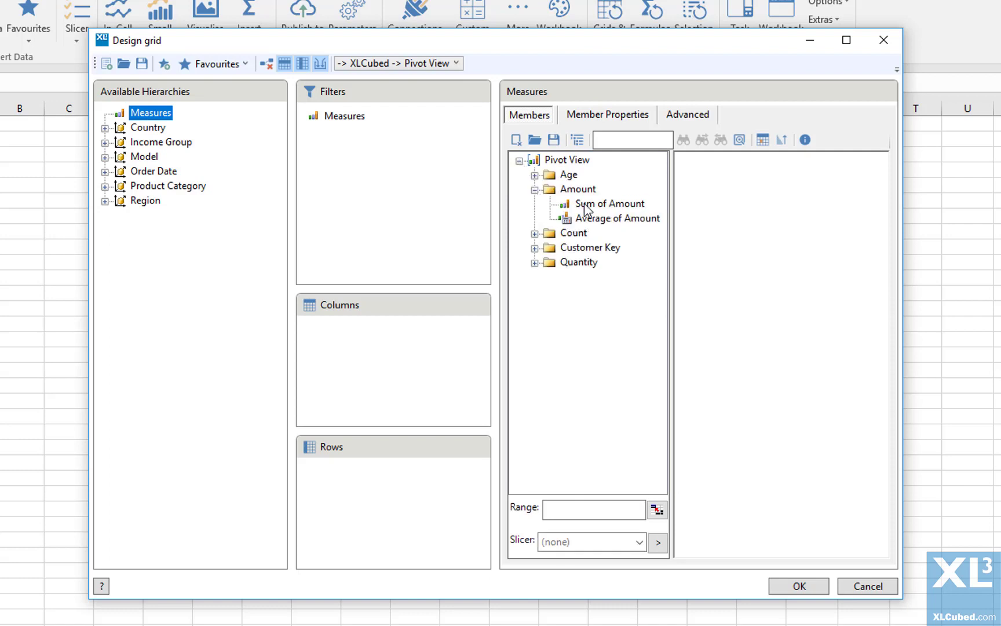
pyautogui.moveTo(583, 204); pyautogui.dragTo(744, 219)
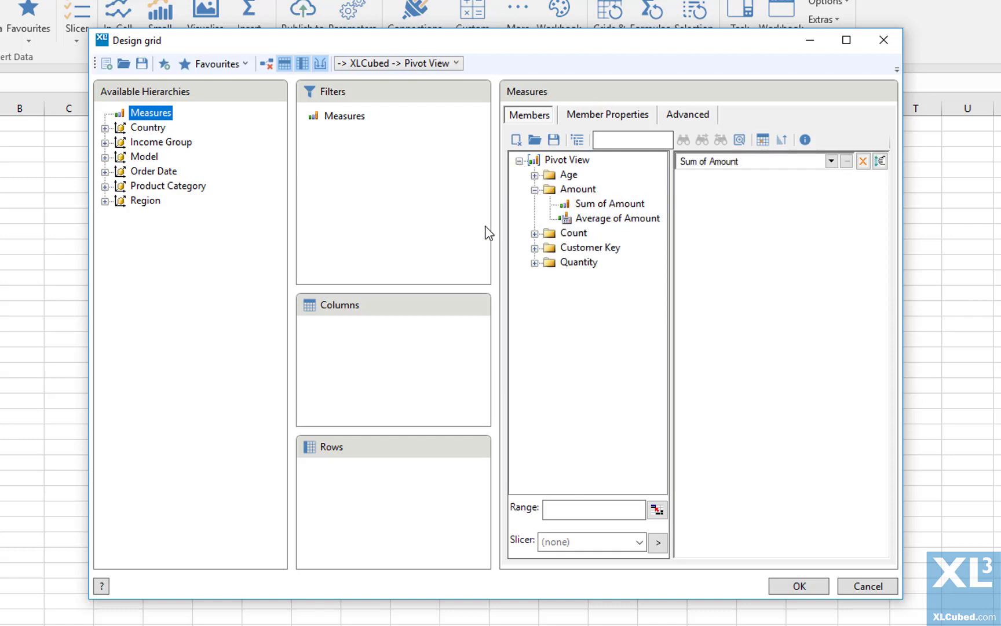
# - Put Product Category on the rows with Accessories, Bikes and Clothing as members
pyautogui.click(105, 186)
pyautogui.moveTo(139, 200); pyautogui.dragTo(387, 501)
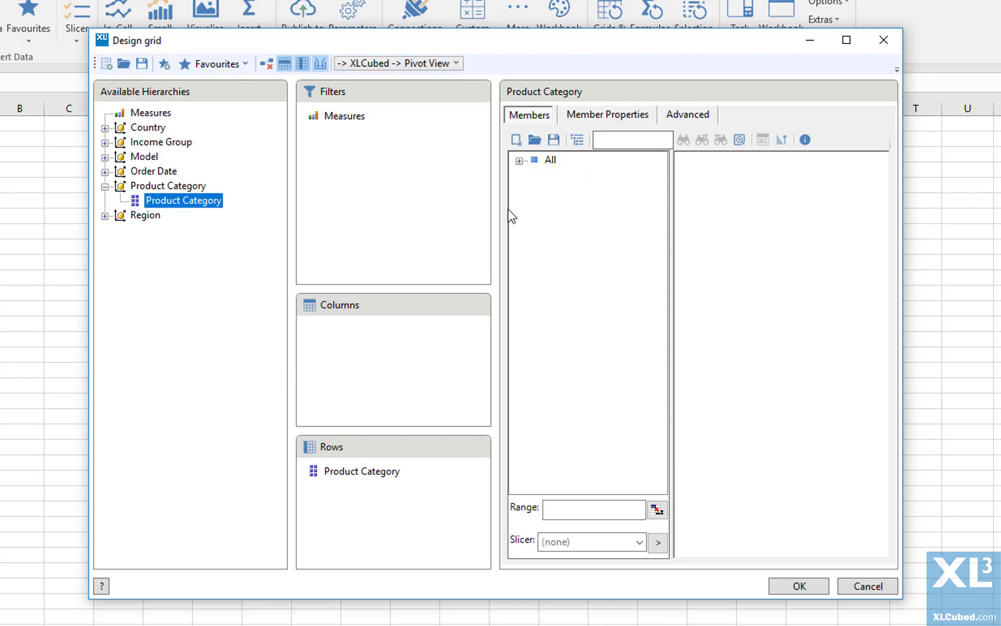
pyautogui.click(519, 161)
pyautogui.click(583, 174)
pyautogui.keyDown('shift'); pyautogui.click(581, 203); pyautogui.keyUp('shift')
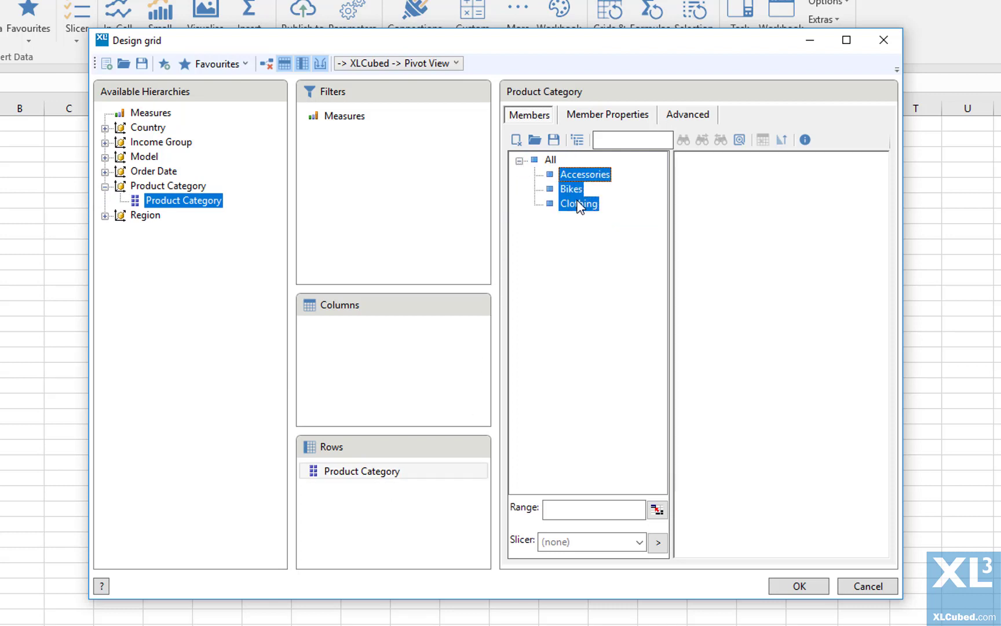
pyautogui.moveTo(581, 204); pyautogui.dragTo(735, 222)
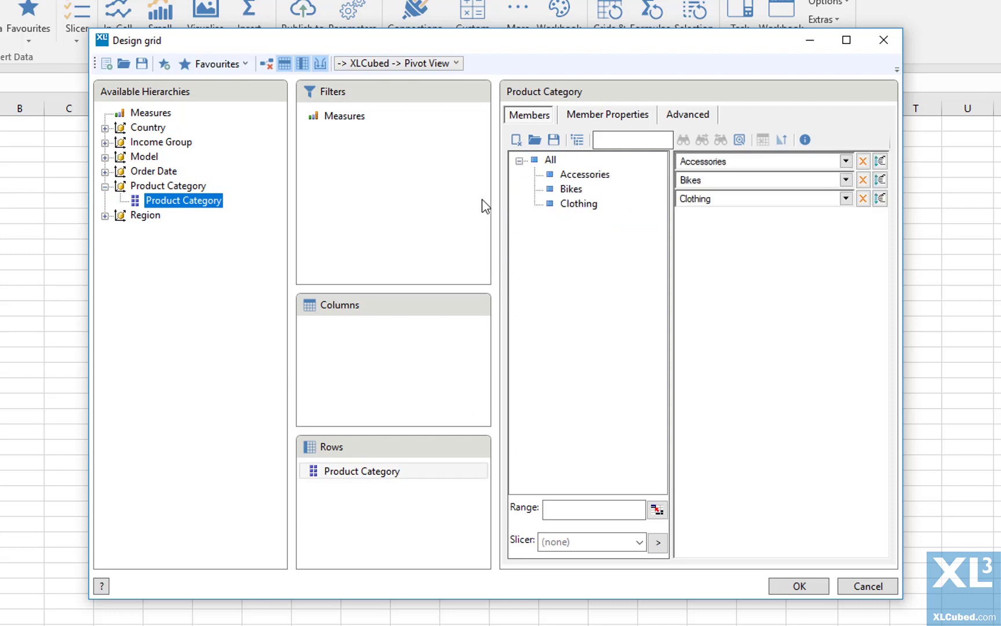
# - Put Order Date across the columns and create the grid on the sheet
pyautogui.click(106, 172)
pyautogui.moveTo(149, 187); pyautogui.dragTo(335, 342)
pyautogui.click(809, 588)
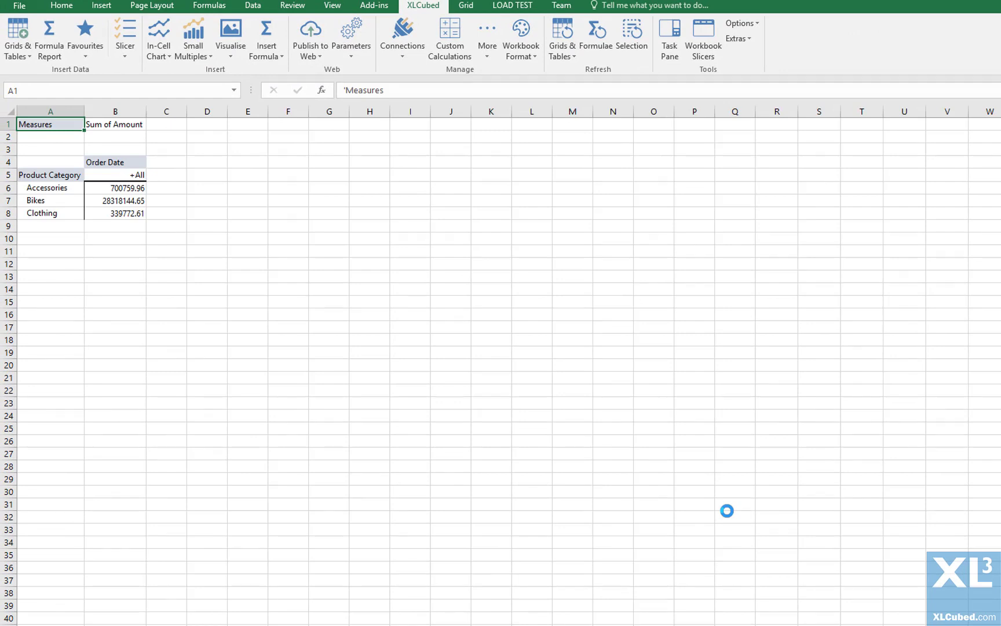
# - Open Connections and select the XLCubed Pivot View connection
pyautogui.click(399, 32)
pyautogui.click(367, 232)
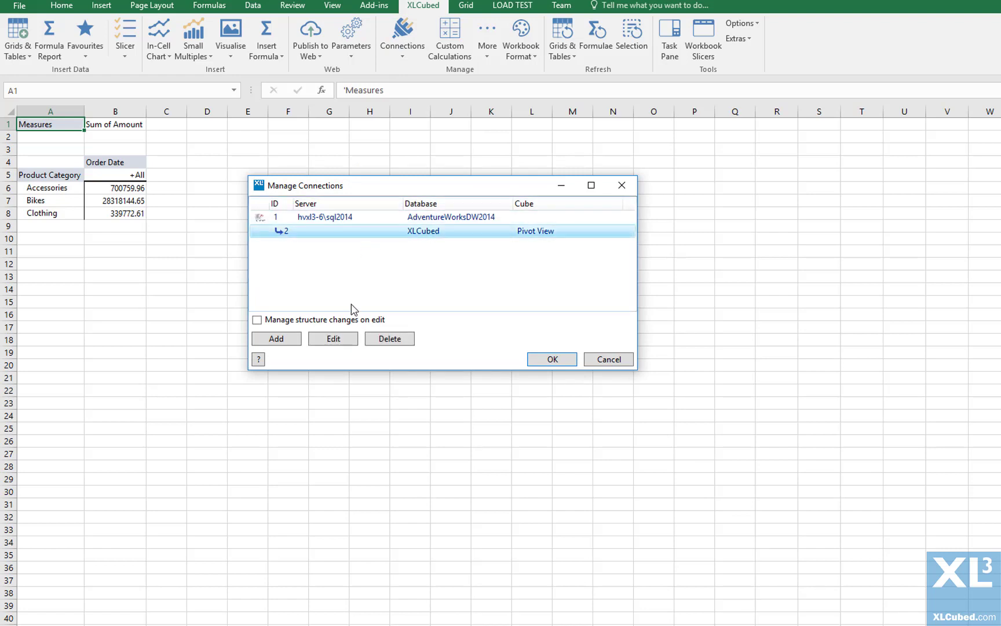
# - Add Model as a level under Product Category, below the category level
pyautogui.click(349, 344)
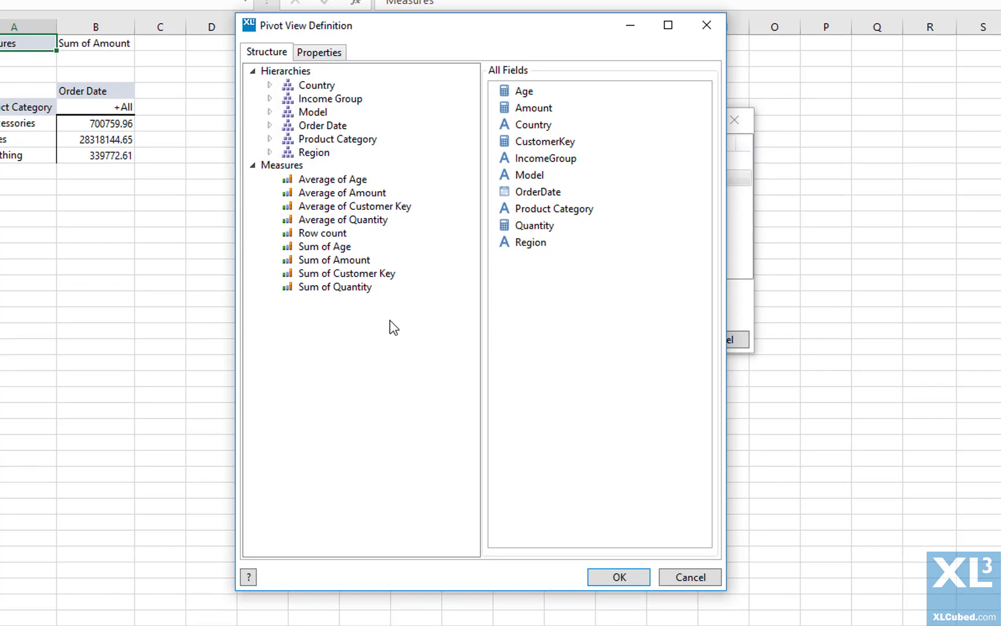
pyautogui.click(270, 112)
pyautogui.click(270, 152)
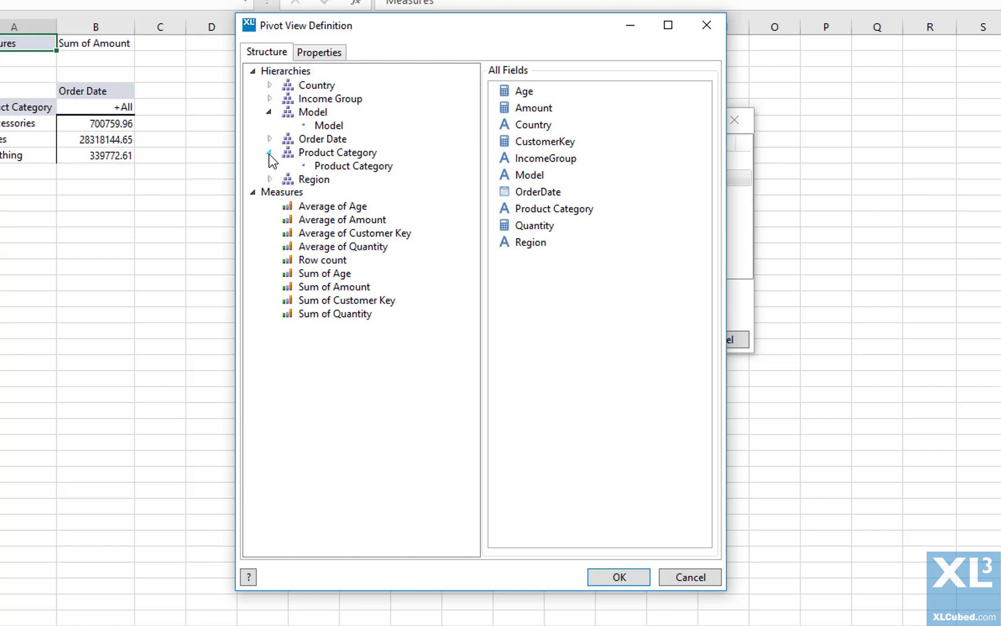
pyautogui.click(538, 176)
pyautogui.moveTo(537, 175); pyautogui.dragTo(375, 155)
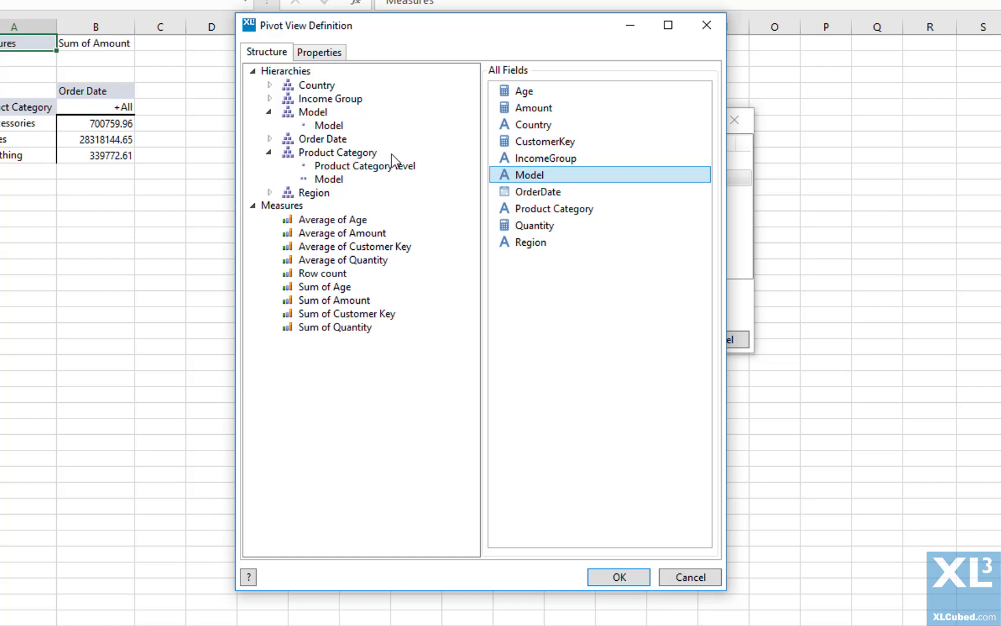
pyautogui.moveTo(379, 167); pyautogui.dragTo(335, 167)
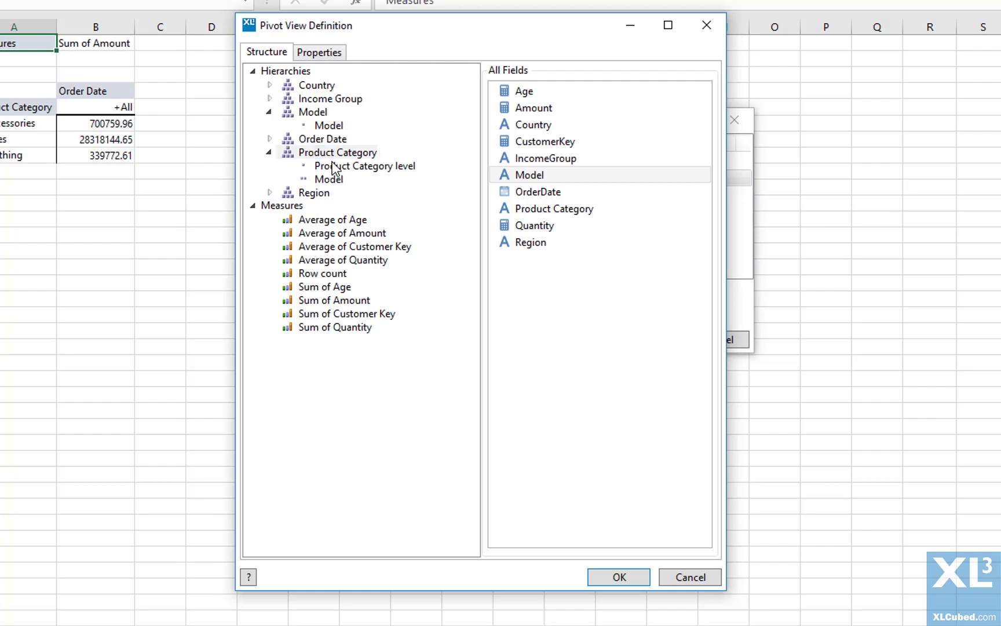
# - Rename the Product Category level to Category
pyautogui.rightClick(337, 167)
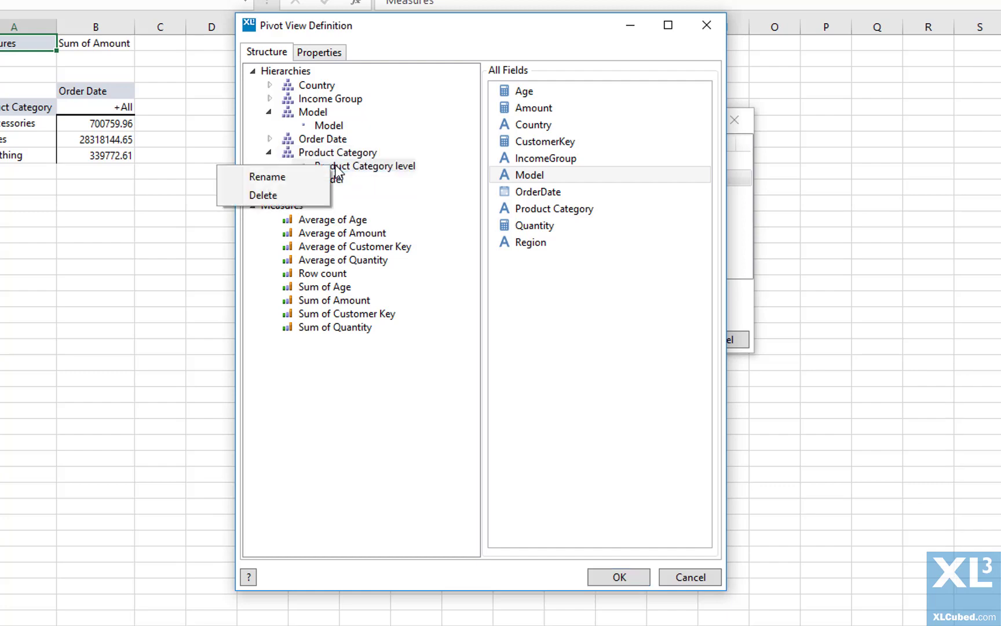
pyautogui.click(300, 179)
pyautogui.write('Category')
pyautogui.press('Return')
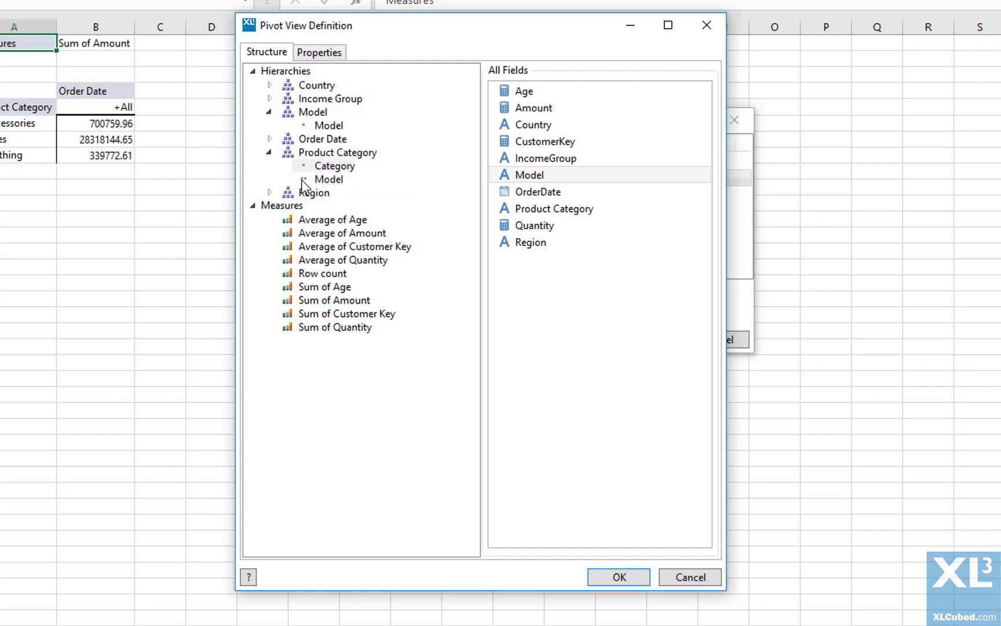
# - Delete the separate Model hierarchy
pyautogui.rightClick(317, 113)
pyautogui.click(286, 142)
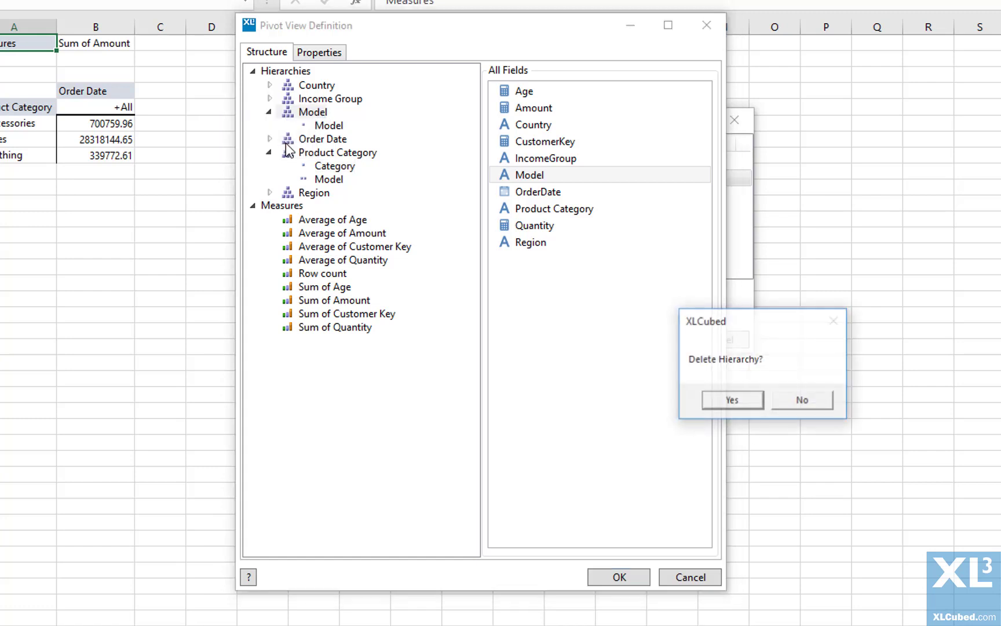
pyautogui.click(709, 399)
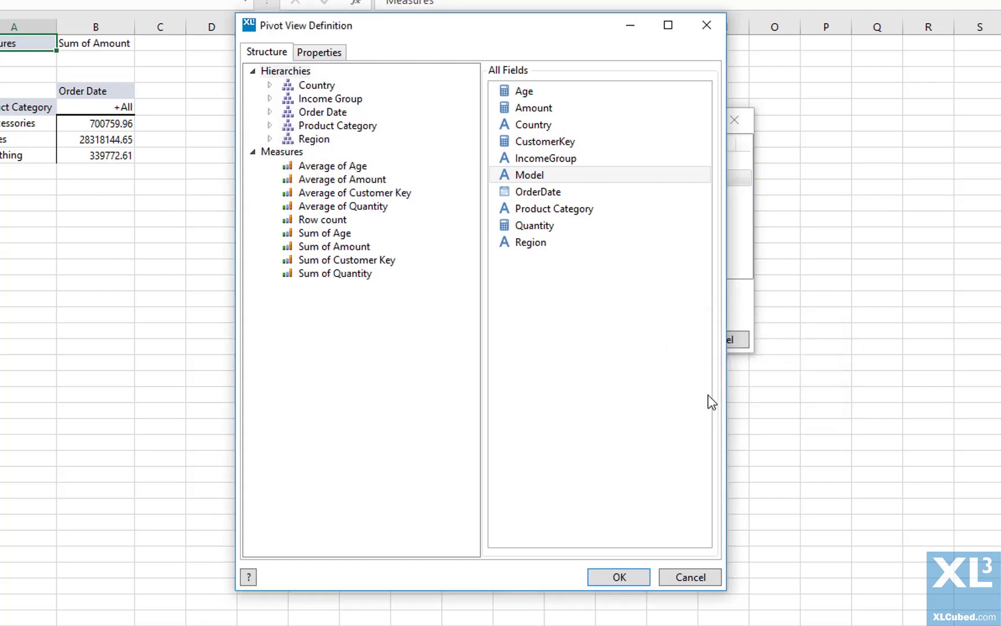
# - Add two more OrderDate levels to the Order Date hierarchy
pyautogui.click(270, 112)
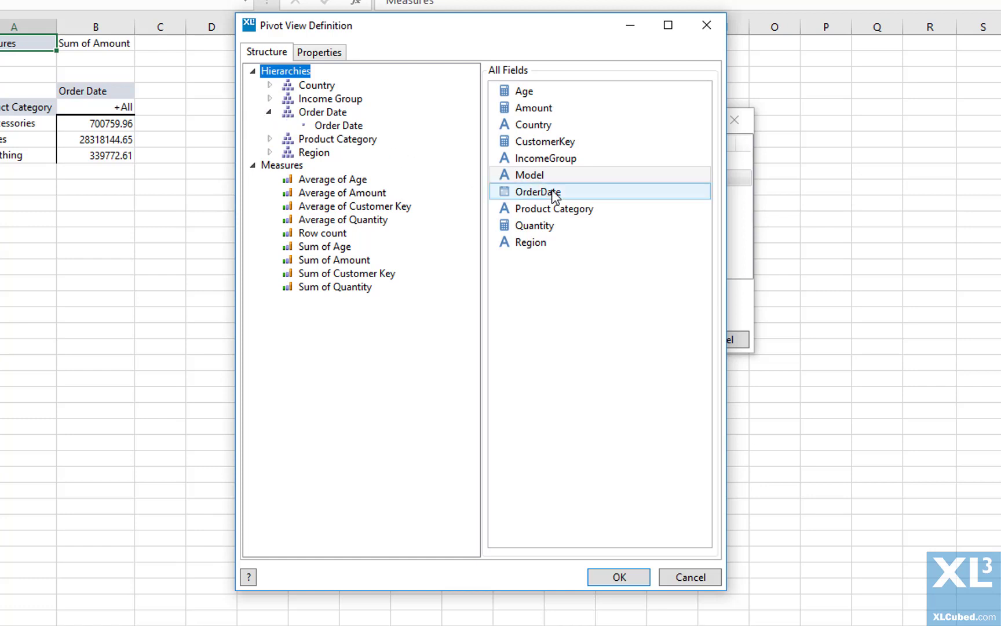
pyautogui.moveTo(547, 194); pyautogui.dragTo(359, 130)
pyautogui.moveTo(550, 197); pyautogui.dragTo(375, 153)
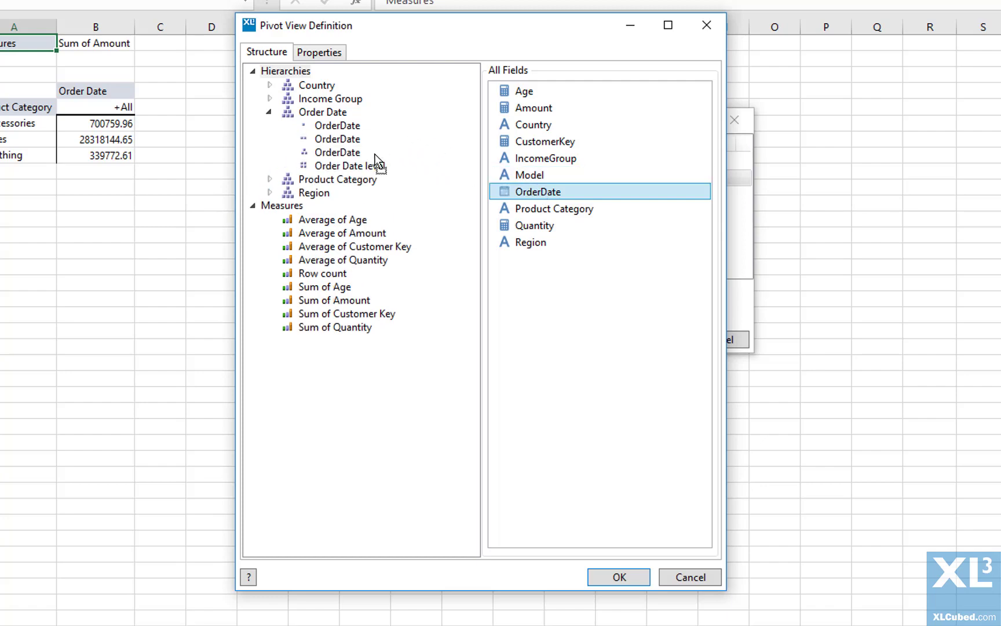
# - Set the OrderDate levels' calculations to Year and Quarter
pyautogui.rightClick(348, 126)
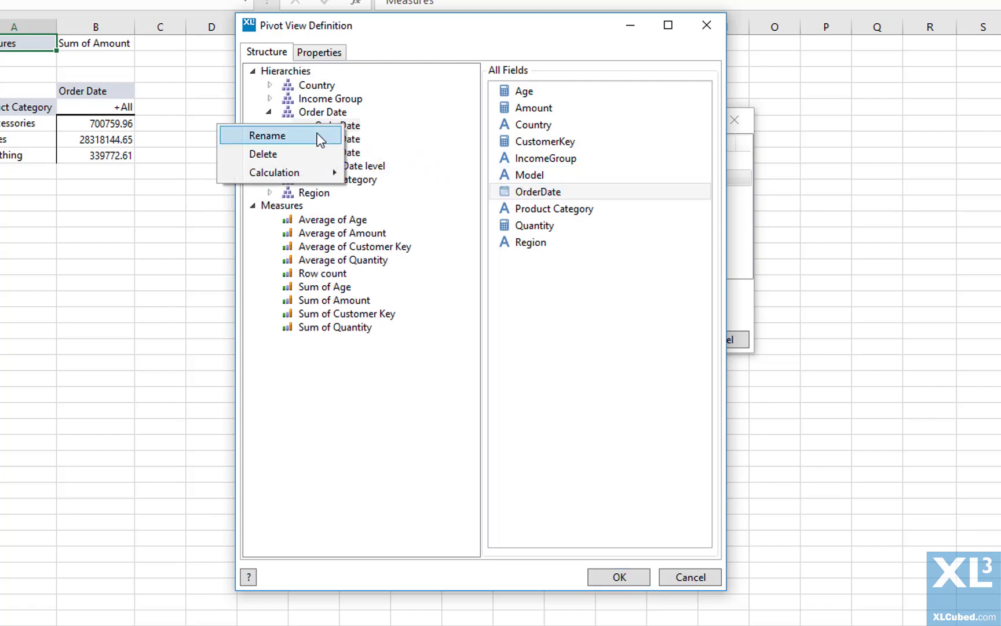
pyautogui.moveTo(312, 172)
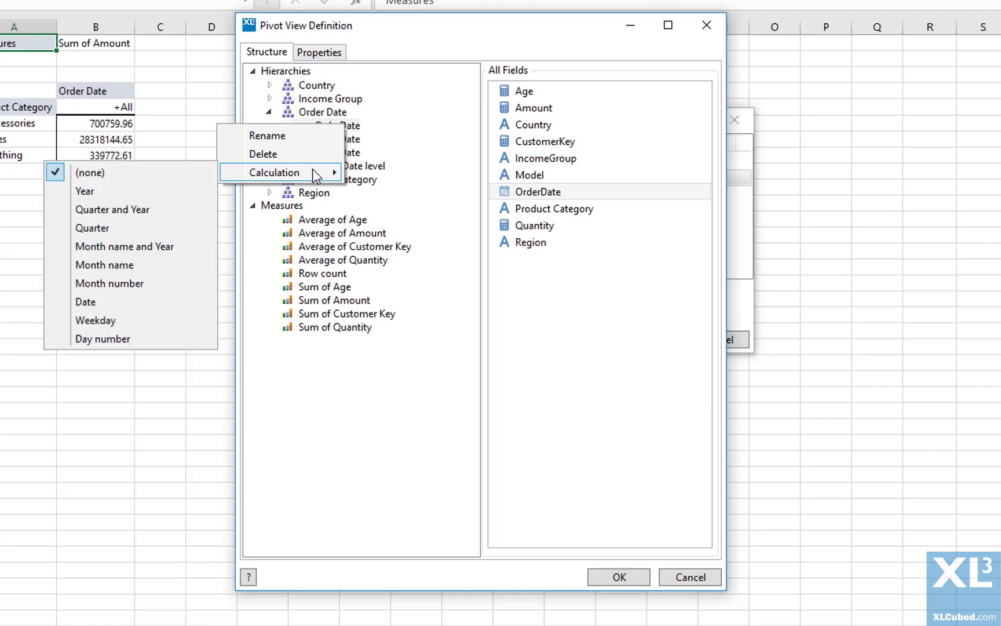
pyautogui.click(148, 191)
pyautogui.rightClick(321, 139)
pyautogui.moveTo(272, 181)
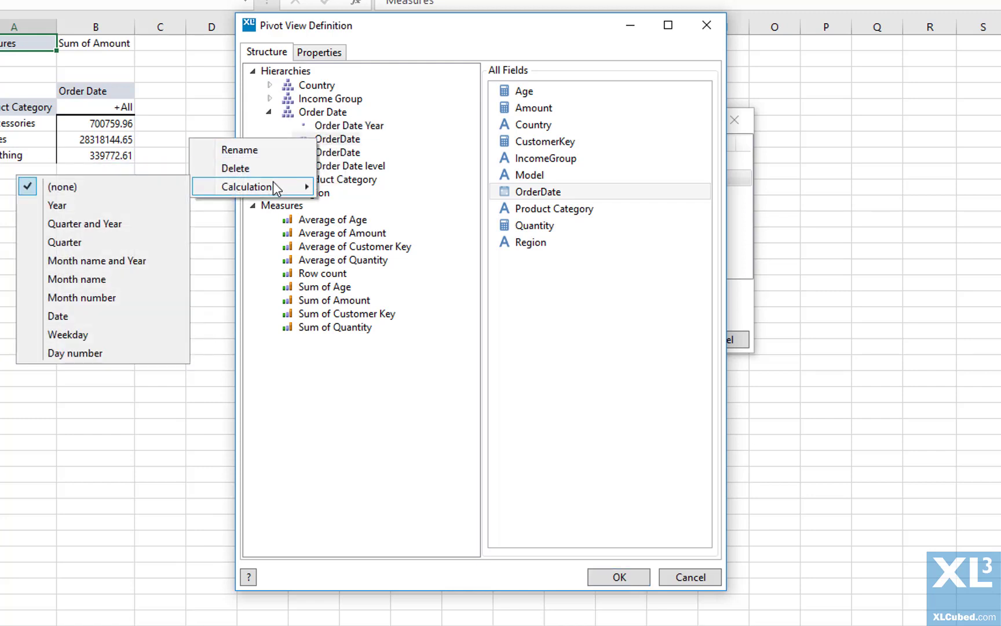
pyautogui.click(122, 243)
pyautogui.rightClick(334, 153)
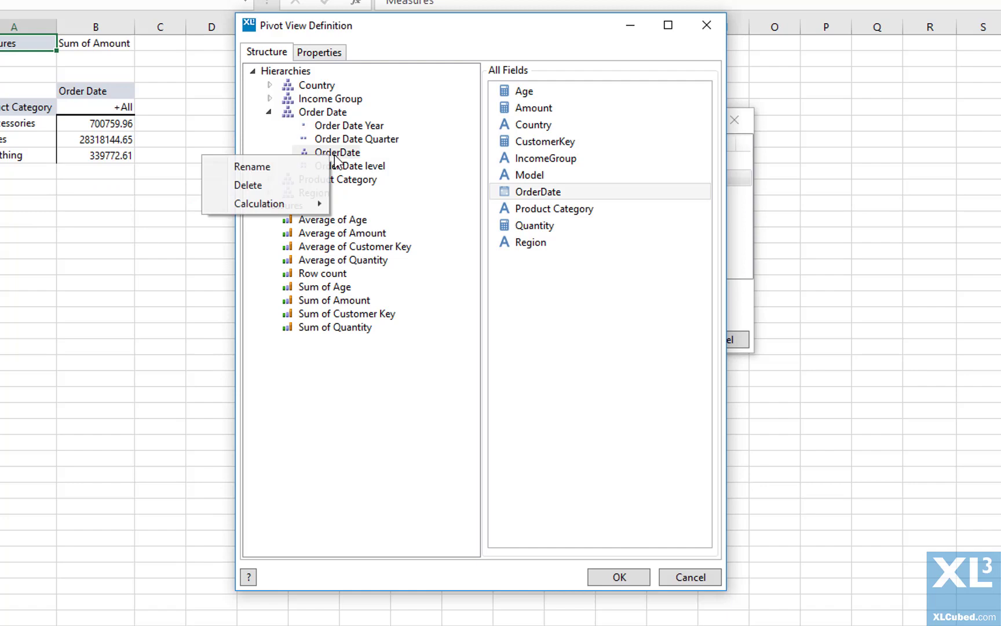
# - Set the remaining Order Date level to Month name, then accept the definition and connections
pyautogui.moveTo(285, 204)
pyautogui.click(118, 295)
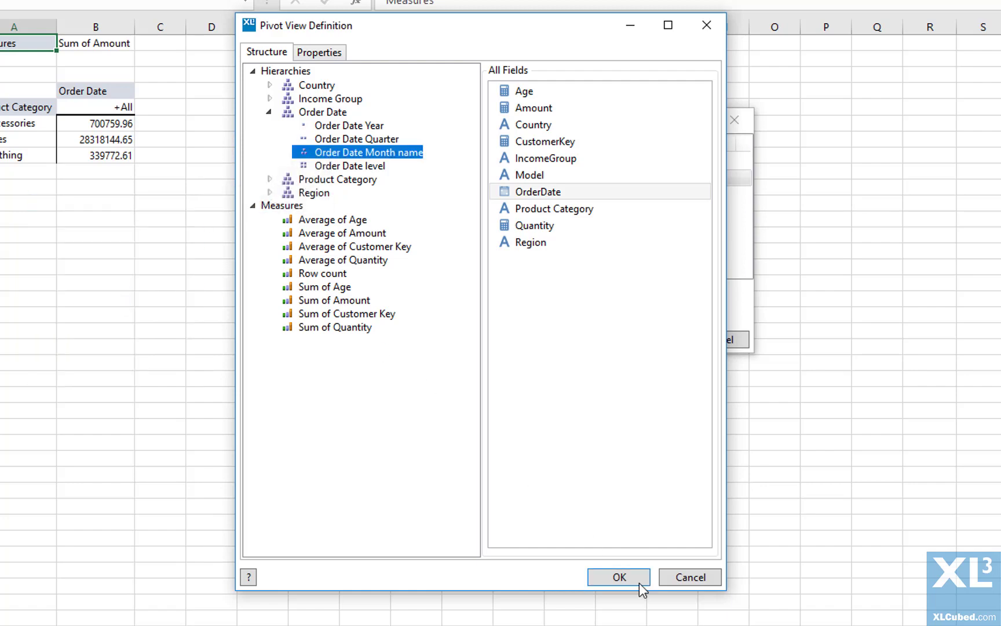
pyautogui.click(619, 577)
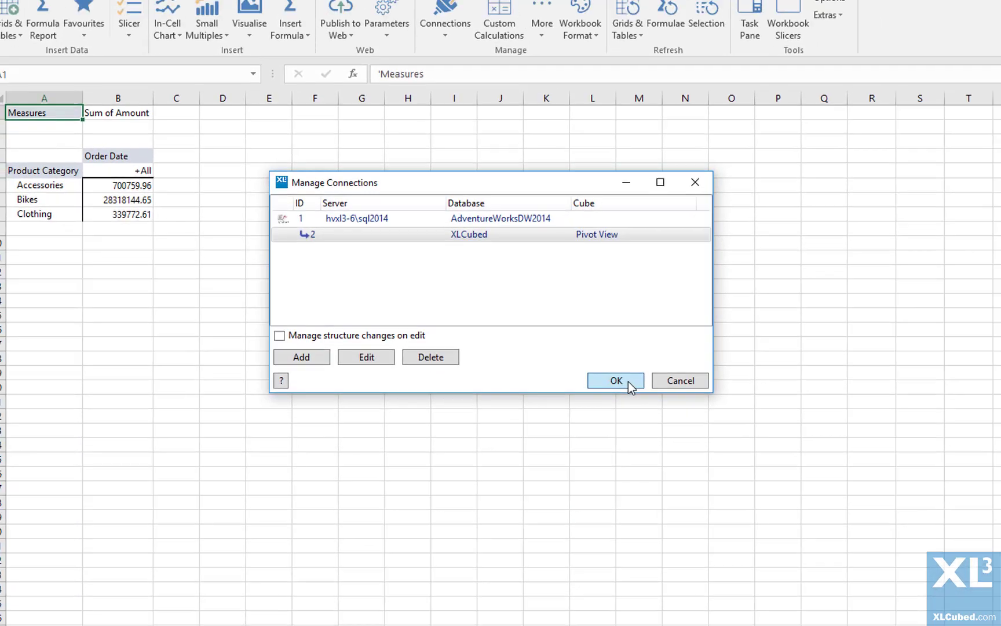
pyautogui.click(646, 339)
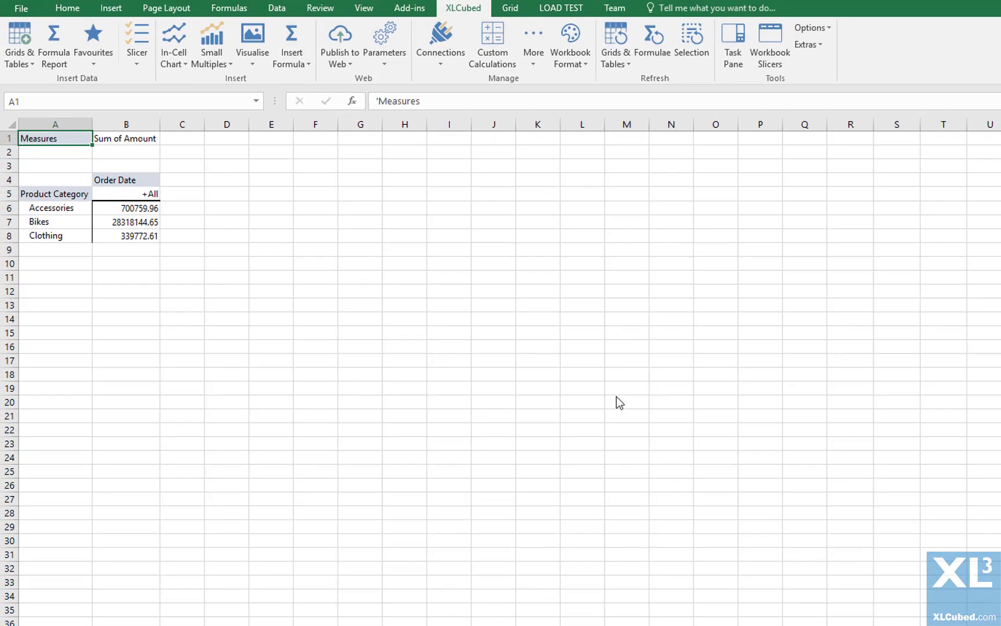
# - Open the grid's design and browse the Product Category row members
pyautogui.click(144, 221)
pyautogui.doubleClick(145, 221)
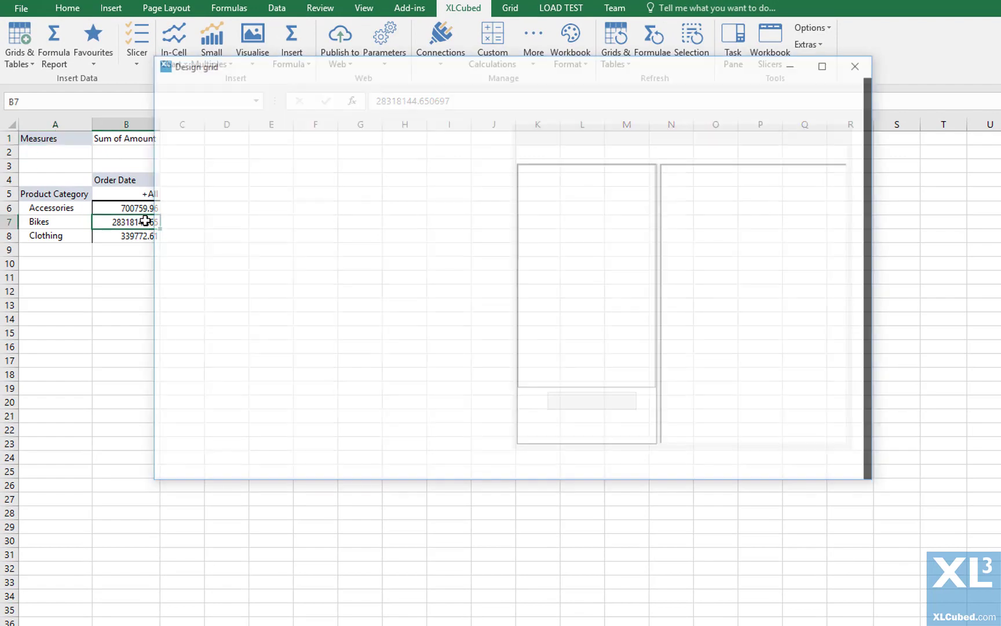
pyautogui.click(398, 452)
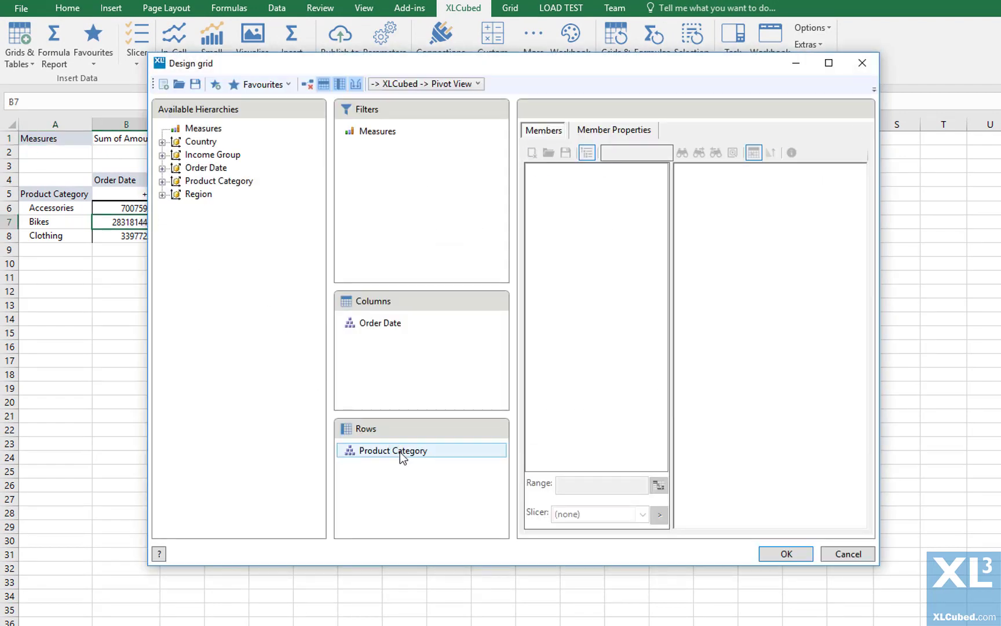
pyautogui.click(534, 171)
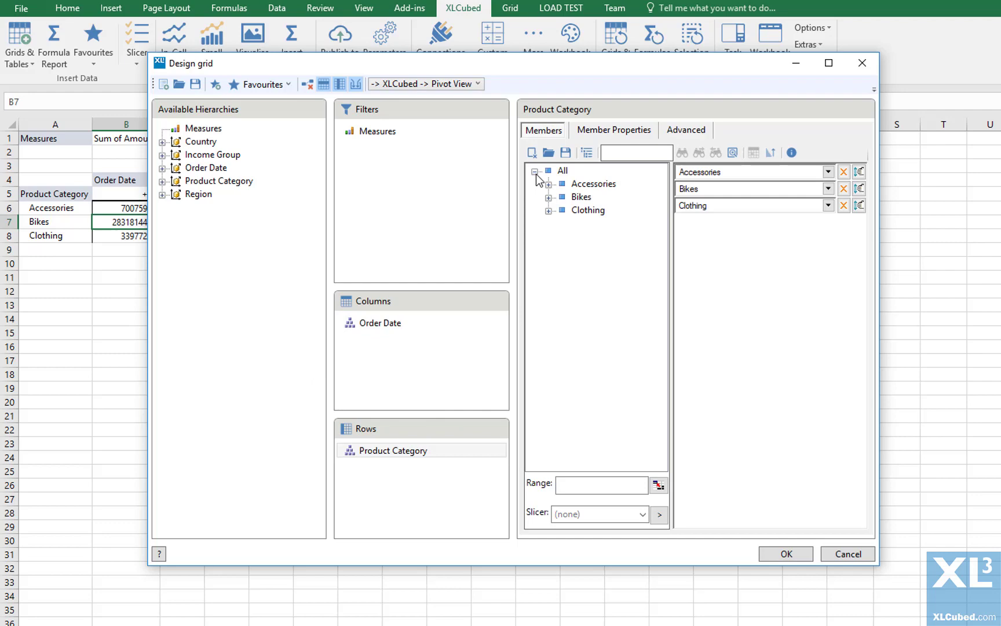
pyautogui.click(548, 185)
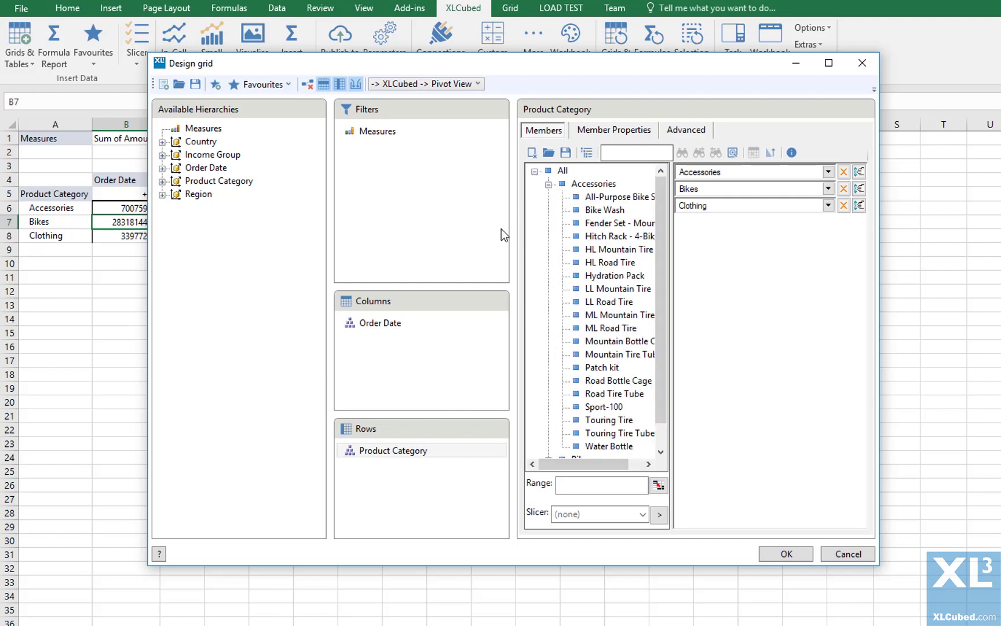
# - Make 2012, 2013 and 2014 the Order Date column members and apply
pyautogui.click(386, 323)
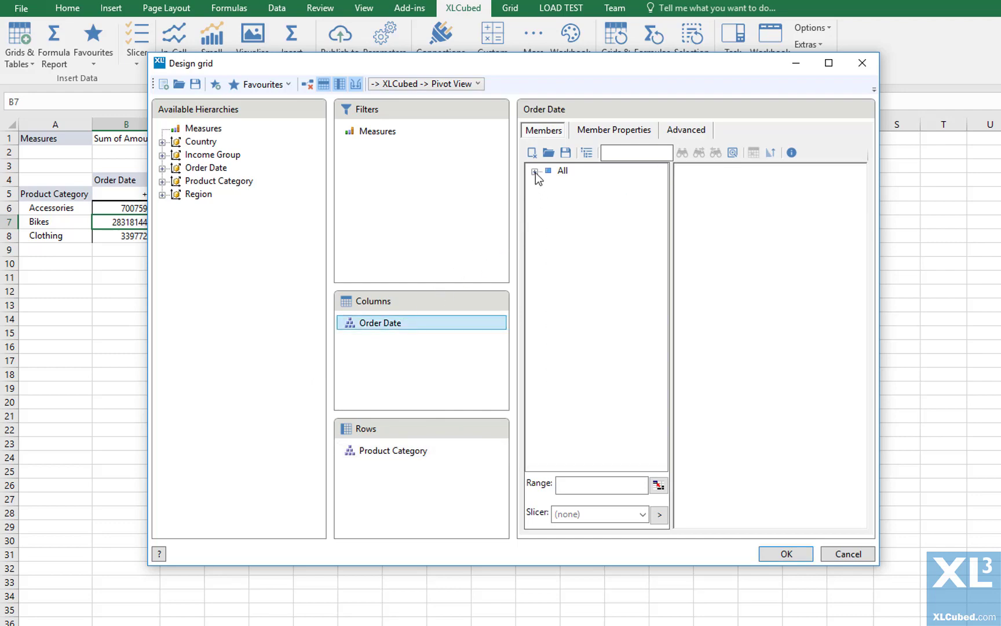
pyautogui.click(534, 172)
pyautogui.click(548, 210)
pyautogui.click(562, 223)
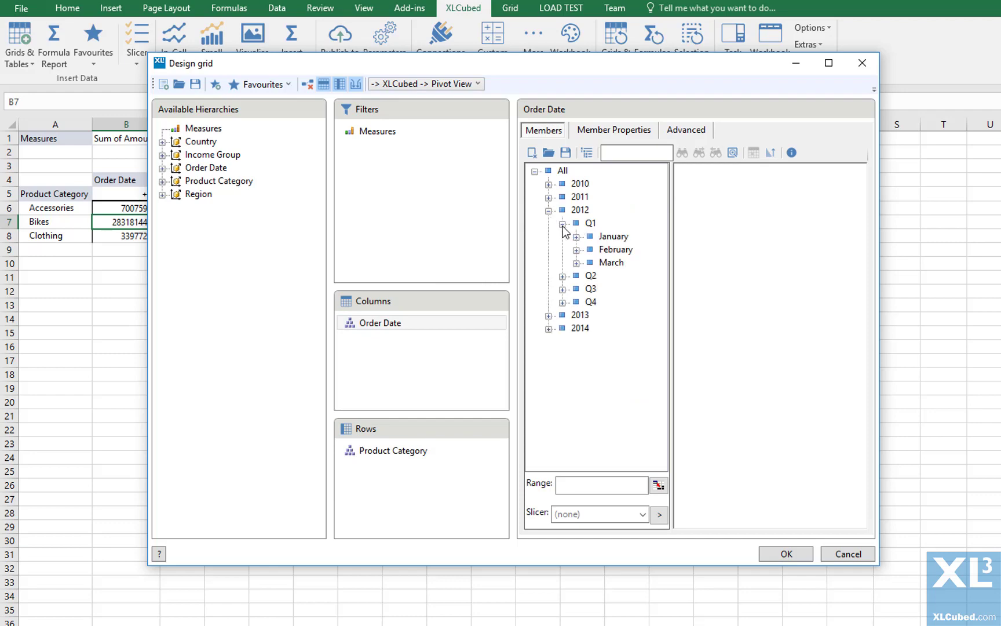
pyautogui.click(576, 237)
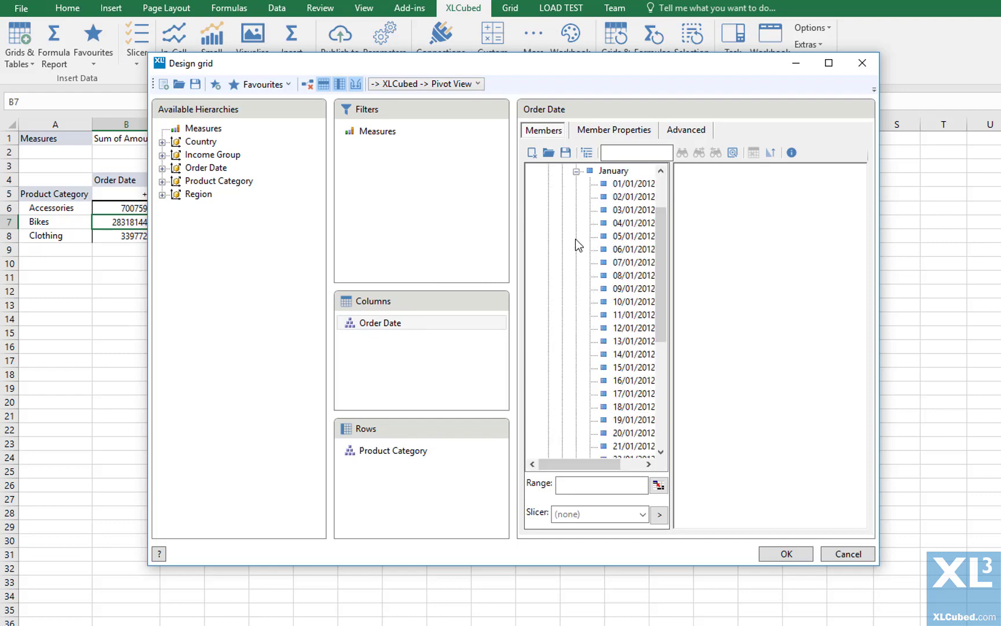
pyautogui.scroll(2, 576, 238)
pyautogui.click(548, 210)
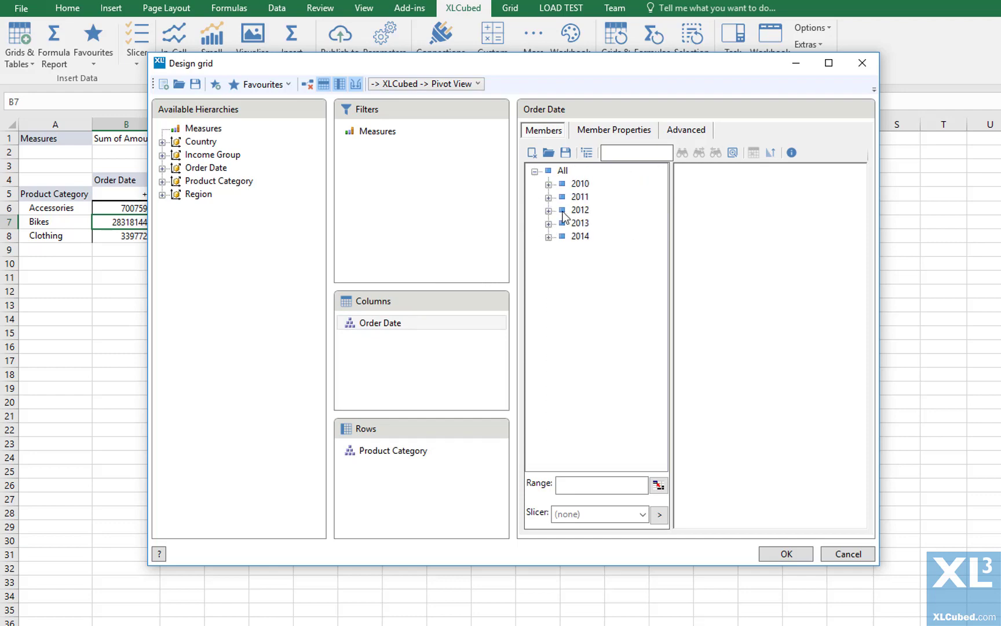
pyautogui.click(579, 210)
pyautogui.keyDown('shift'); pyautogui.click(586, 238); pyautogui.keyUp('shift')
pyautogui.moveTo(579, 237); pyautogui.dragTo(722, 256)
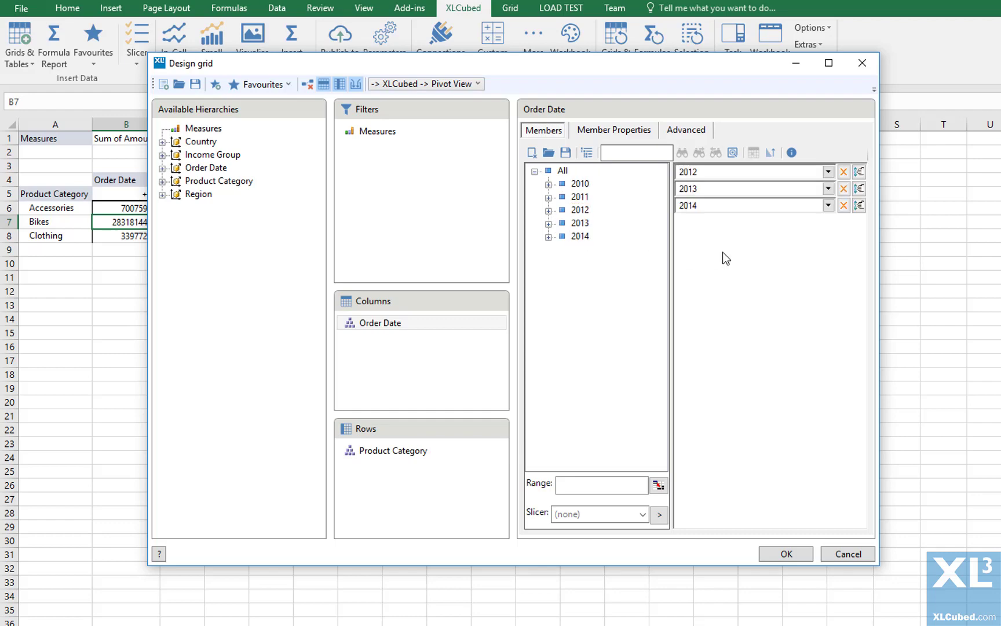
pyautogui.click(786, 553)
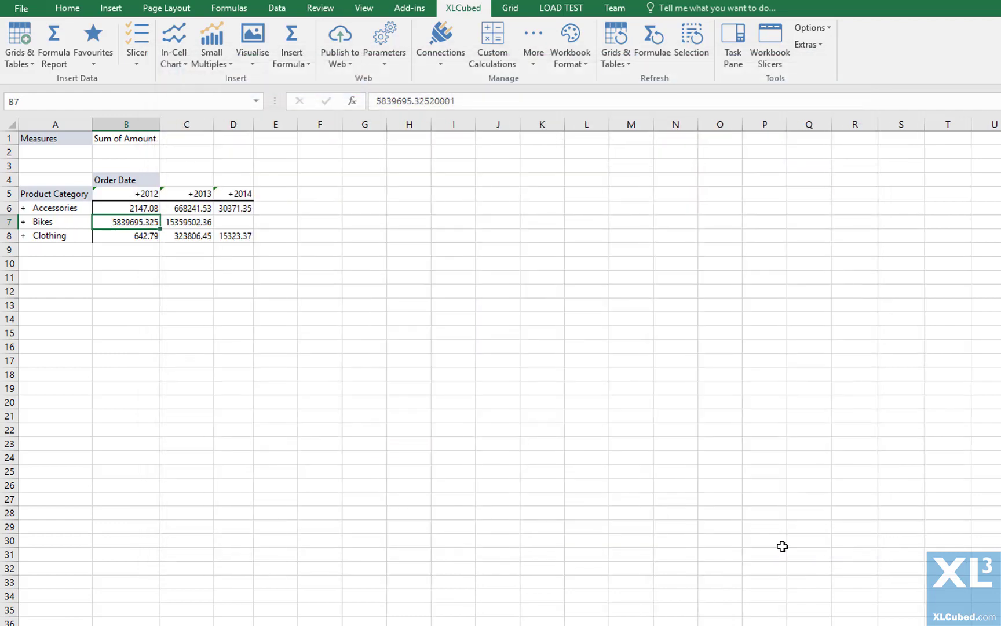
# - Drill the 2014 column into quarters and collapse it again
pyautogui.click(241, 191)
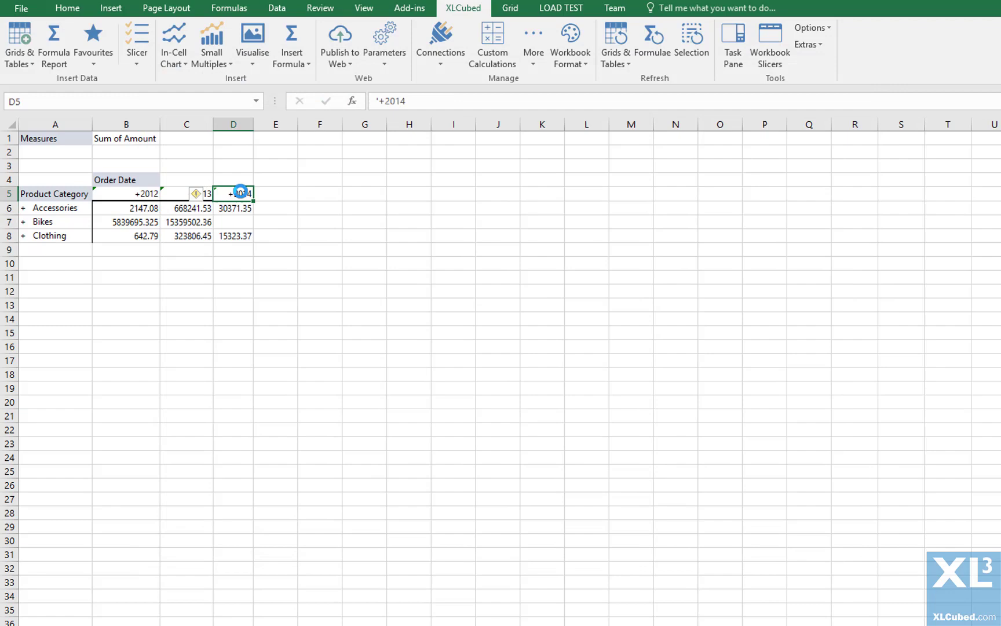
pyautogui.doubleClick(240, 192)
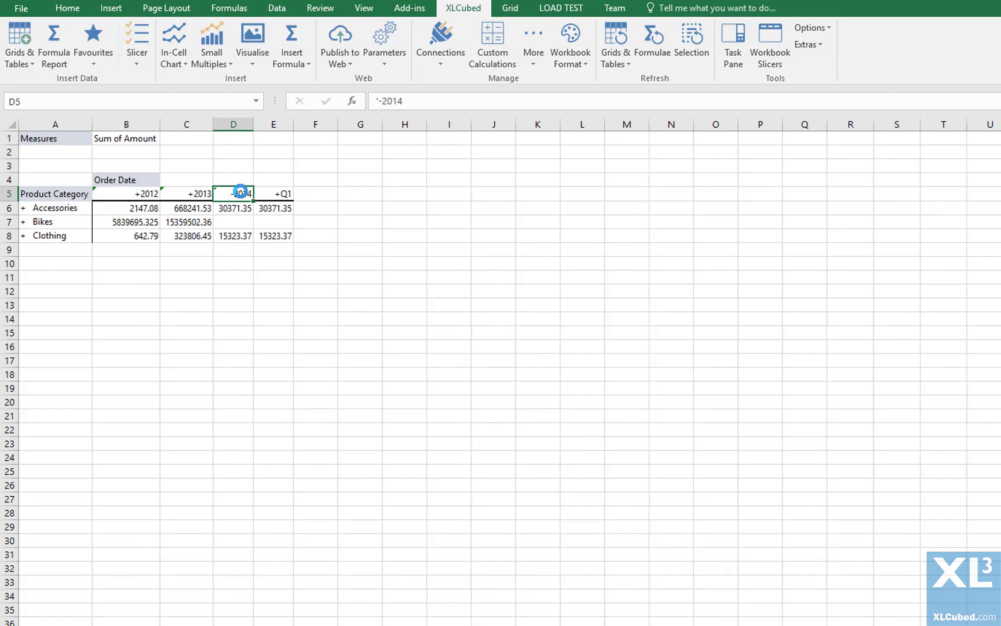
pyautogui.doubleClick(240, 191)
# - Expand Bikes into its individual models and open Custom Calculations
pyautogui.click(74, 220)
pyautogui.doubleClick(76, 221)
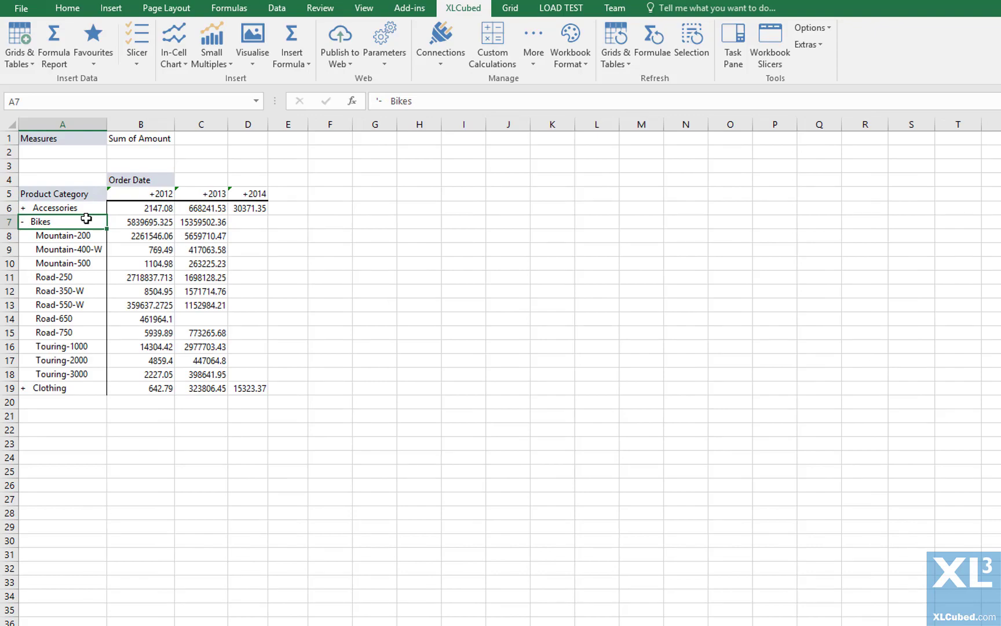
pyautogui.click(504, 58)
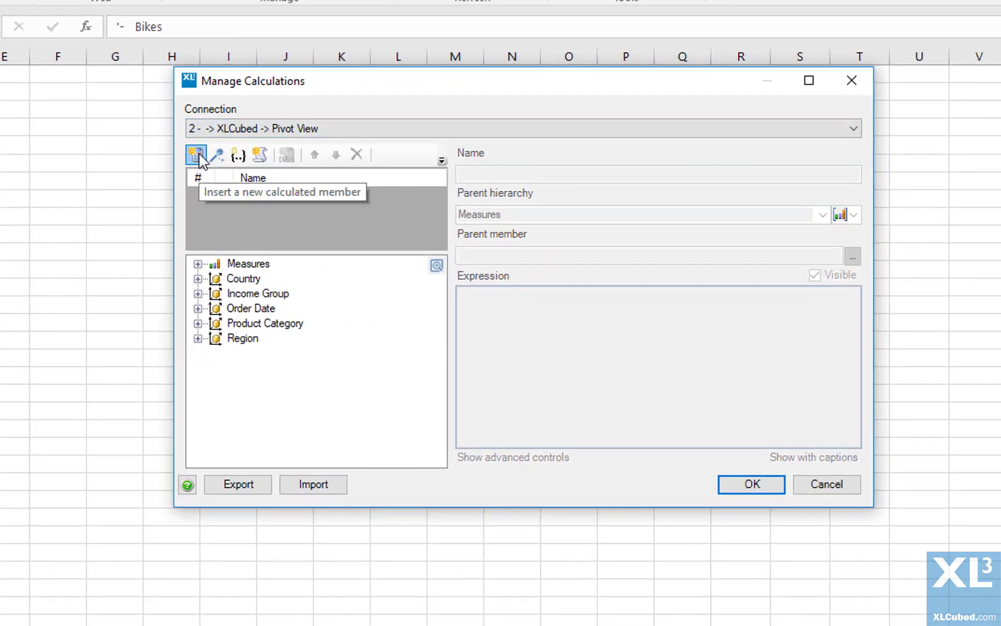
# - Insert a new calculated member and list the Bikes models under Product Category
pyautogui.click(197, 155)
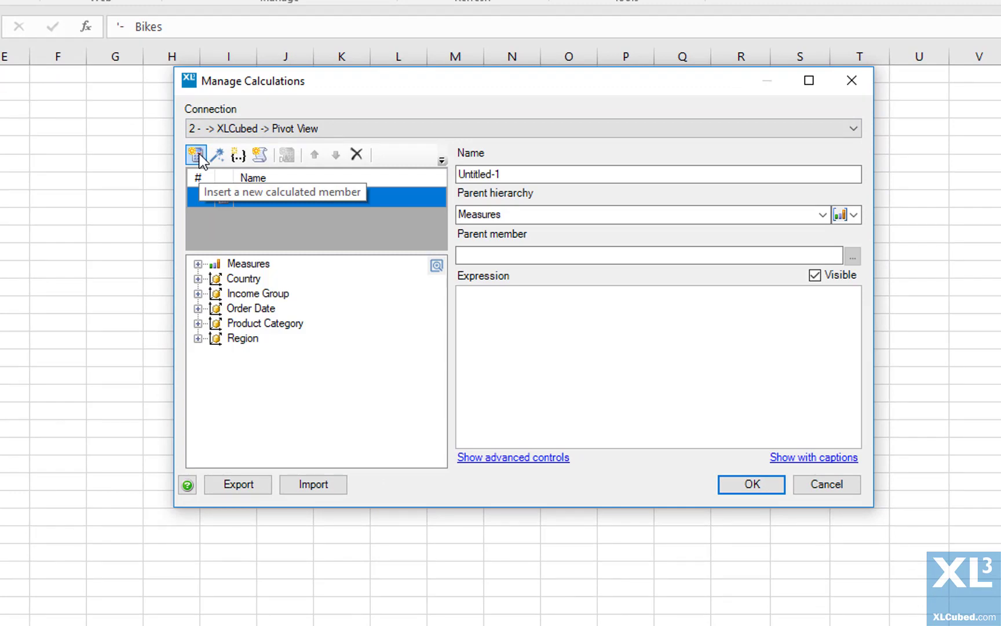
pyautogui.click(197, 323)
pyautogui.click(216, 337)
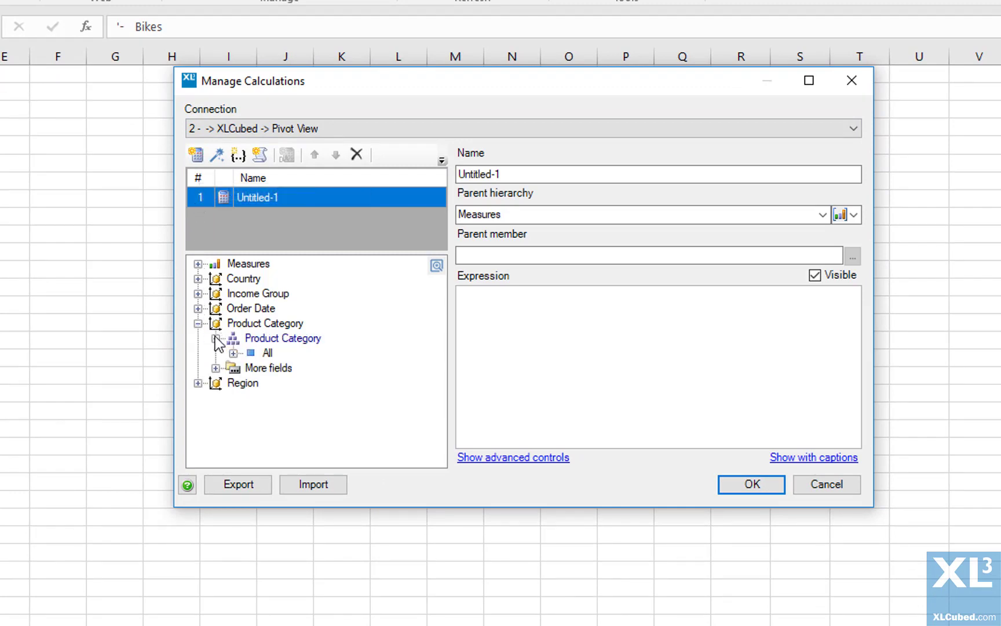
pyautogui.click(234, 353)
pyautogui.click(251, 382)
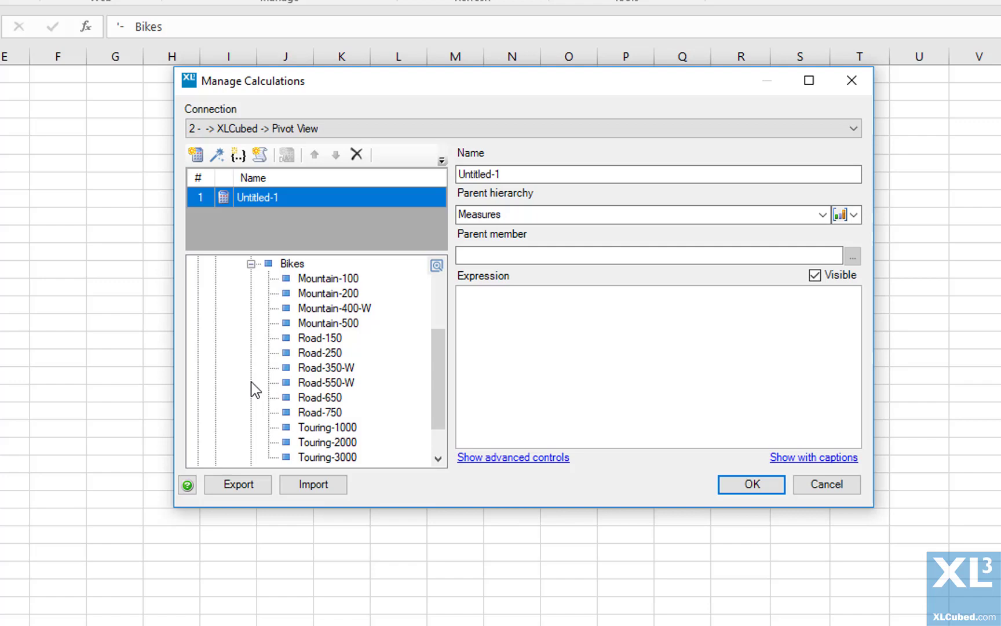
# - Write the expression SUM({...}) of Mountain-100, Mountain-200 and Mountain-400-W
pyautogui.click(498, 343)
pyautogui.write('SUM({')
pyautogui.moveTo(358, 284); pyautogui.dragTo(533, 316)
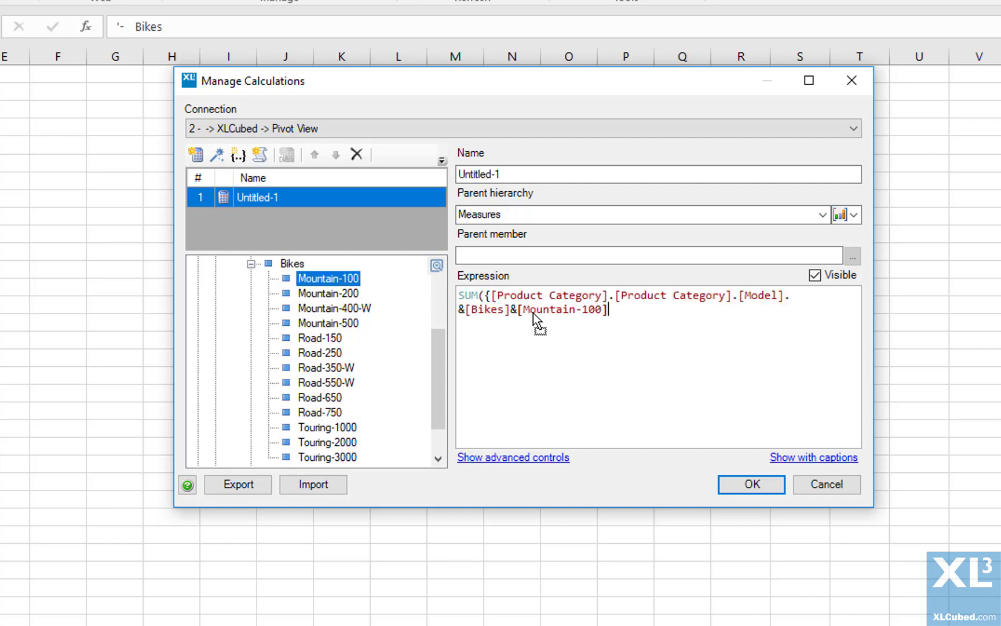
pyautogui.write(',')
pyautogui.moveTo(342, 293); pyautogui.dragTo(643, 341)
pyautogui.write(',')
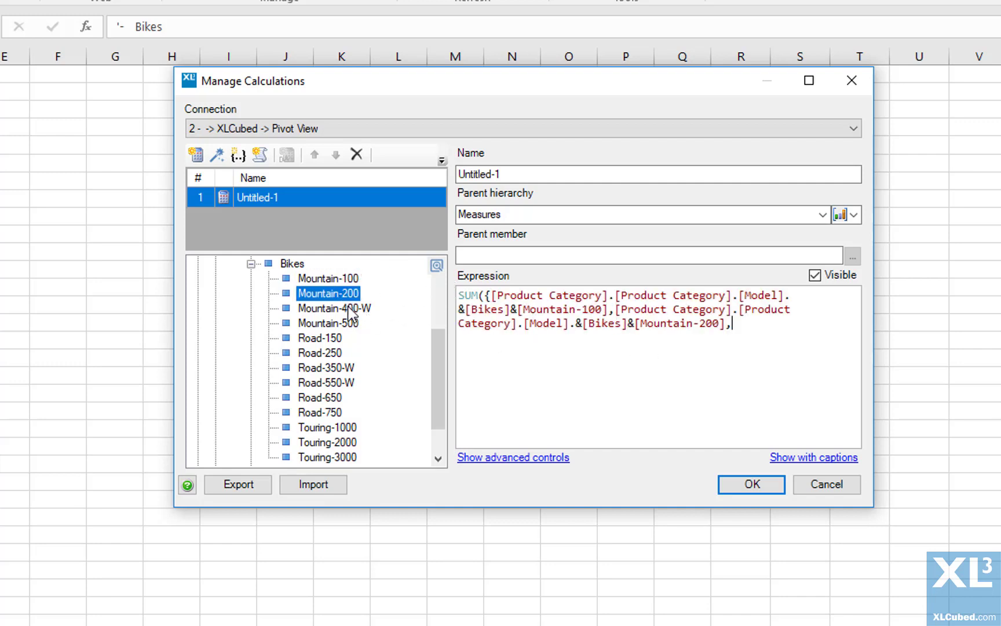
pyautogui.moveTo(350, 313); pyautogui.dragTo(514, 375)
pyautogui.write(',')
pyautogui.write('})')
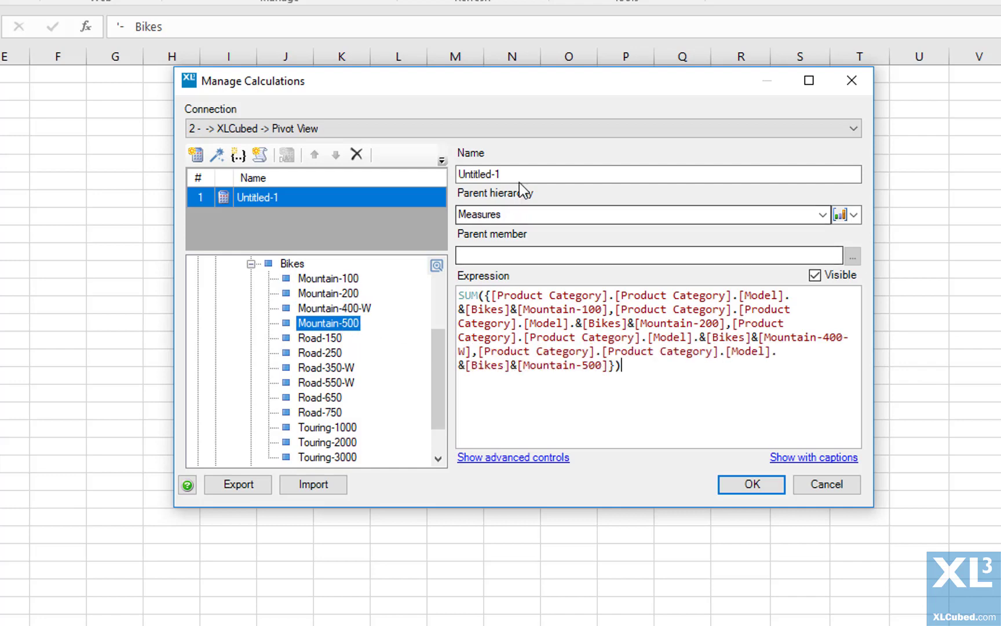
# - Name it Mountain Bikes, set parent Product Category > Bikes, and save
pyautogui.moveTo(519, 175); pyautogui.dragTo(412, 170)
pyautogui.write('Mountain Bi')
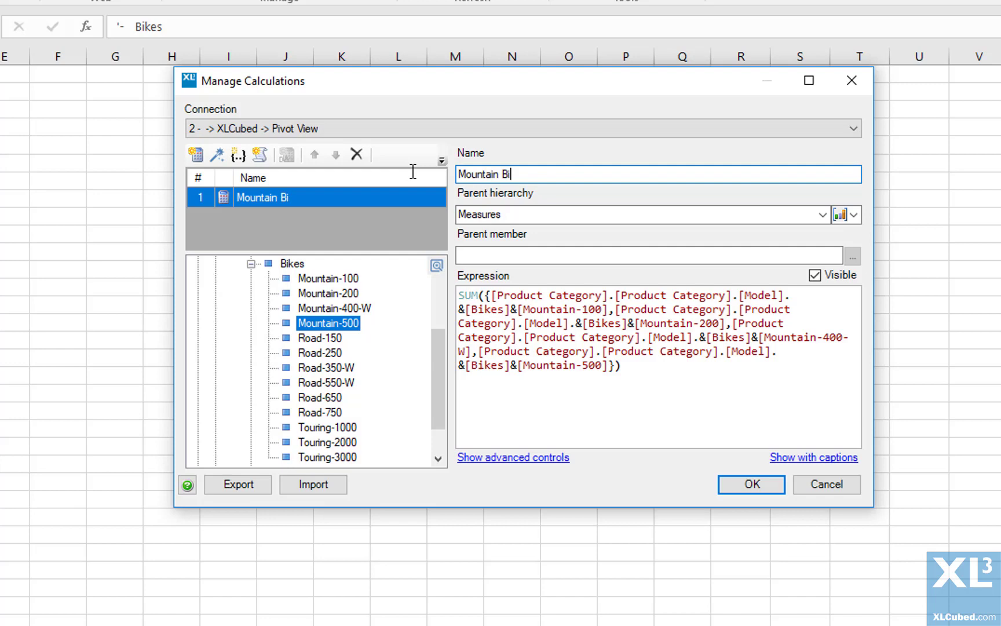
pyautogui.write('kes')
pyautogui.click(821, 214)
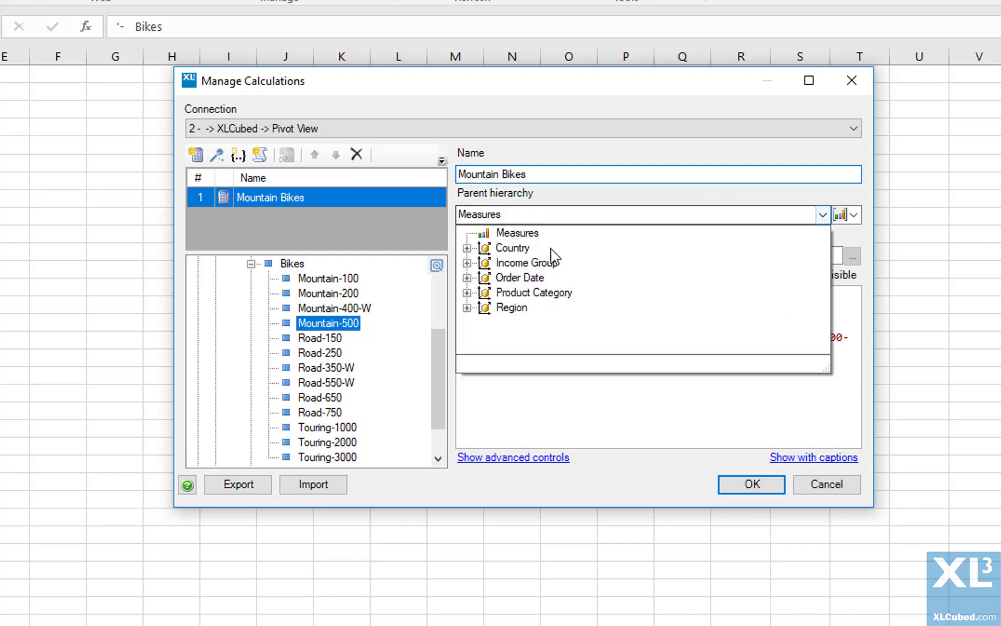
pyautogui.click(467, 292)
pyautogui.click(504, 308)
pyautogui.click(852, 255)
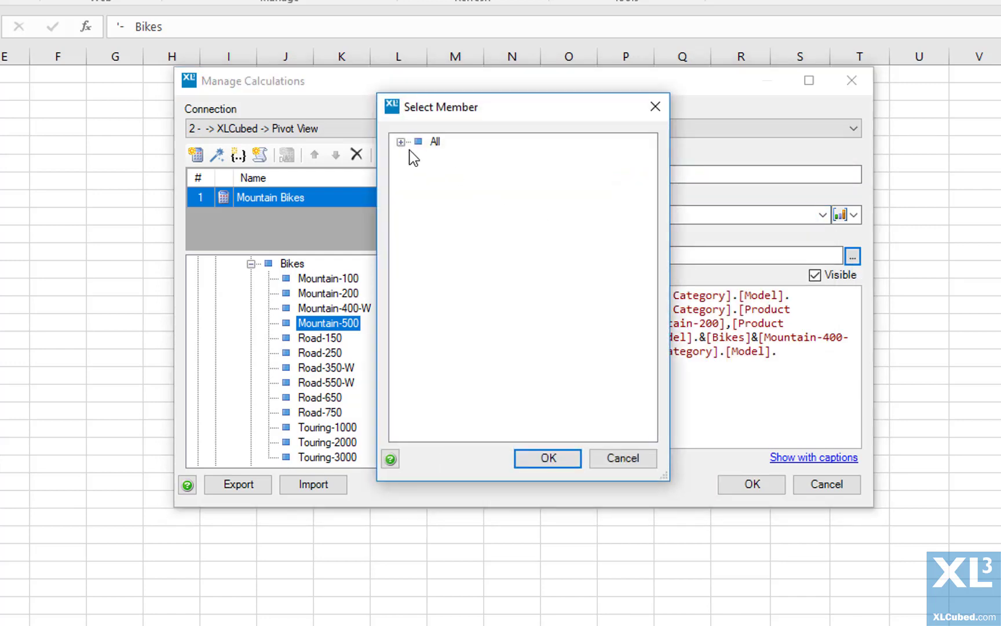
pyautogui.click(400, 141)
pyautogui.click(461, 168)
pyautogui.click(548, 458)
pyautogui.click(724, 482)
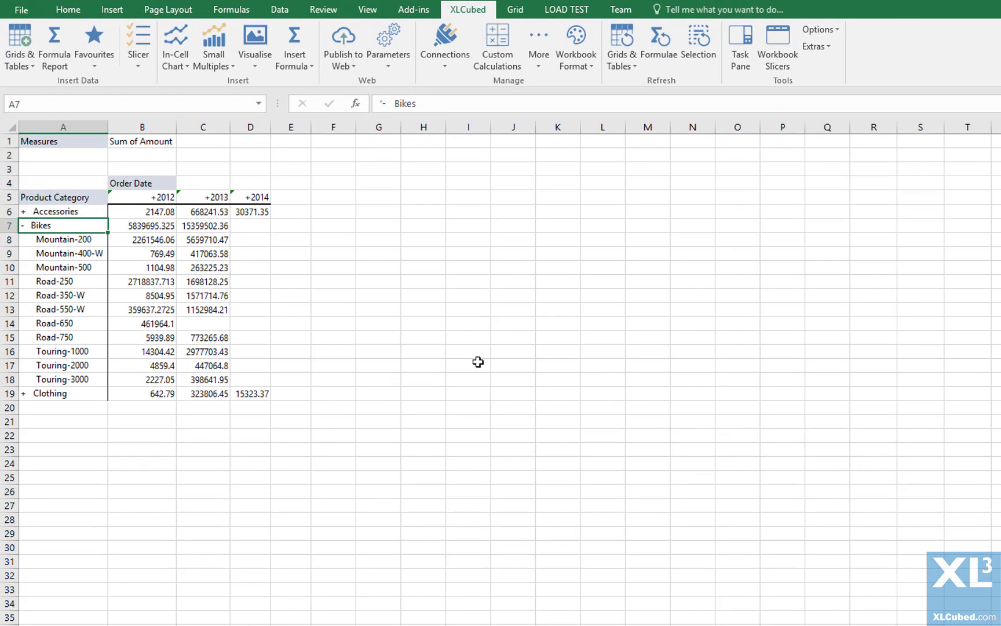
# - Reopen the grid's Design grid dialog and clear all selected Product Category row members
pyautogui.doubleClick(217, 268)
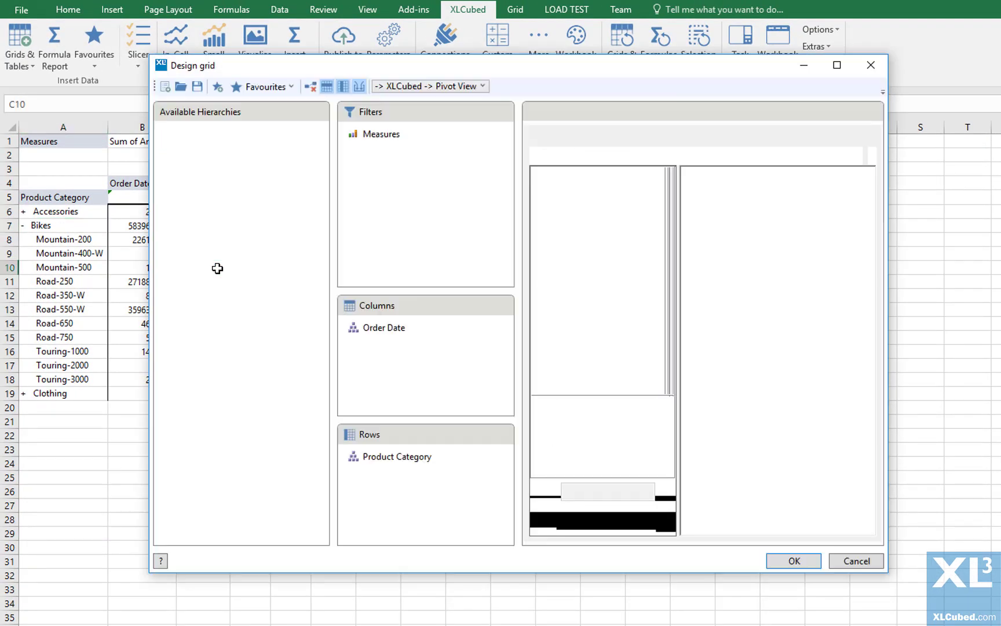
pyautogui.click(381, 464)
pyautogui.click(537, 155)
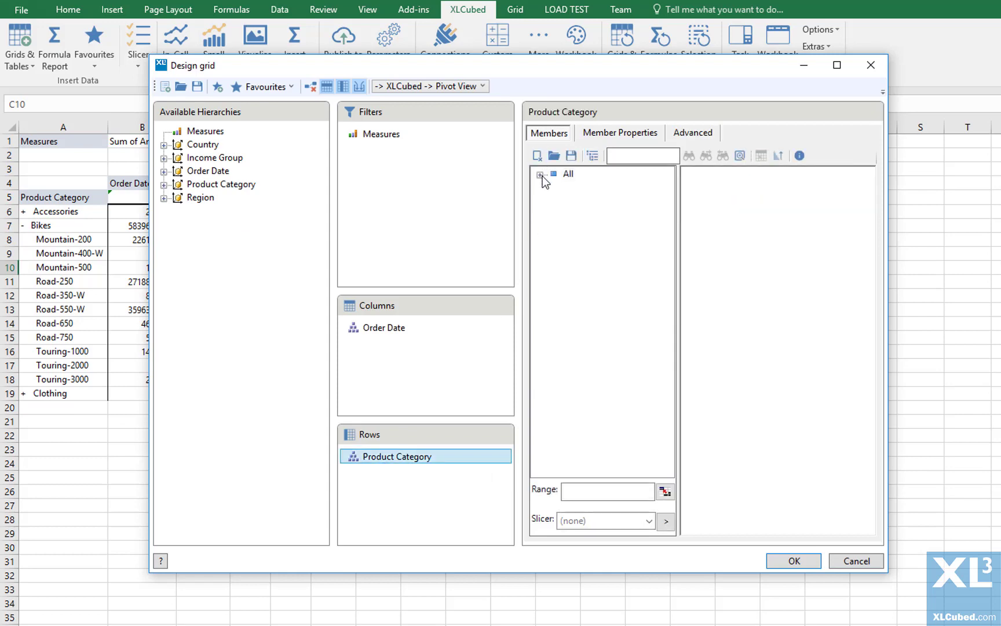